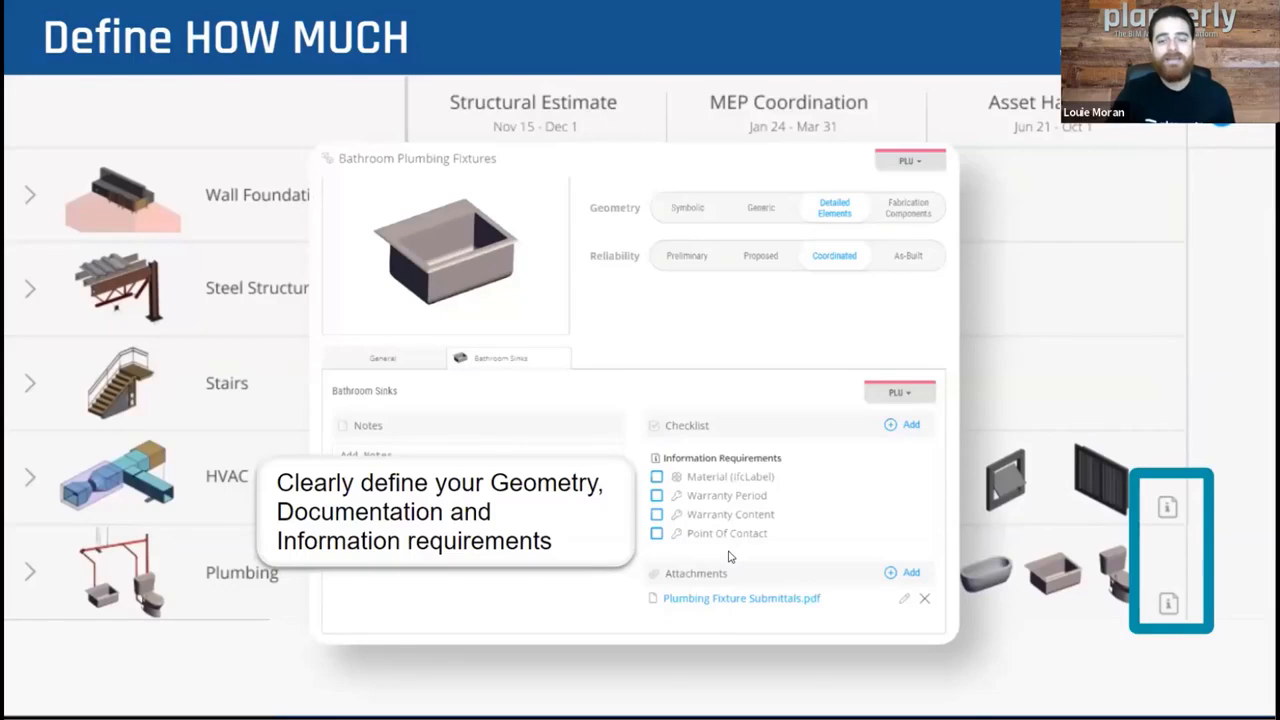
key(Right)
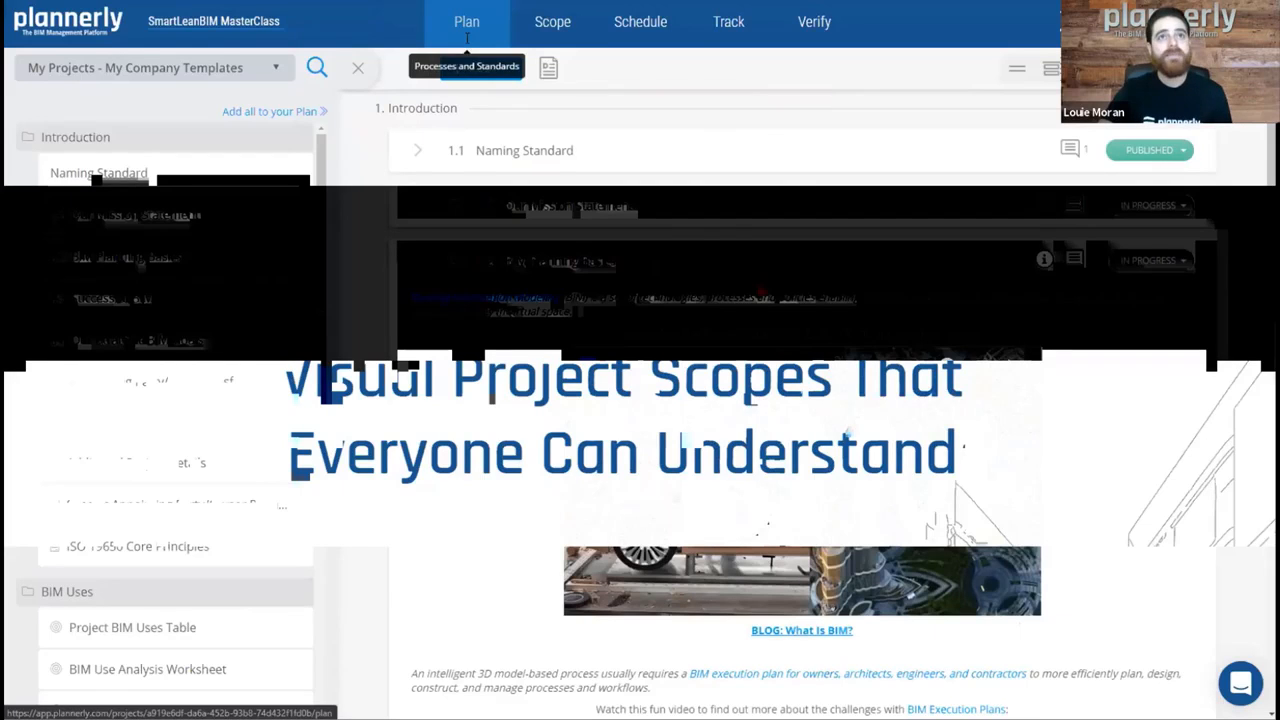
- Add a milestone titled Coordination to the project scope
click(553, 24)
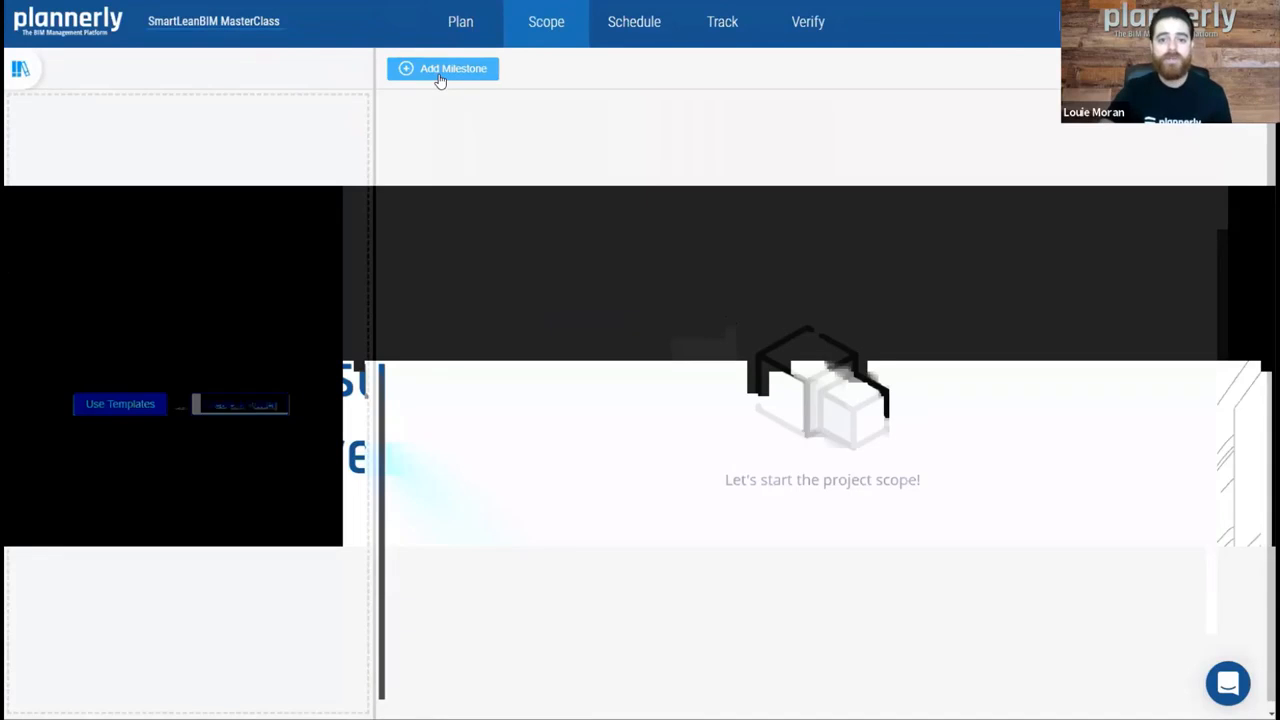
click(440, 78)
click(466, 296)
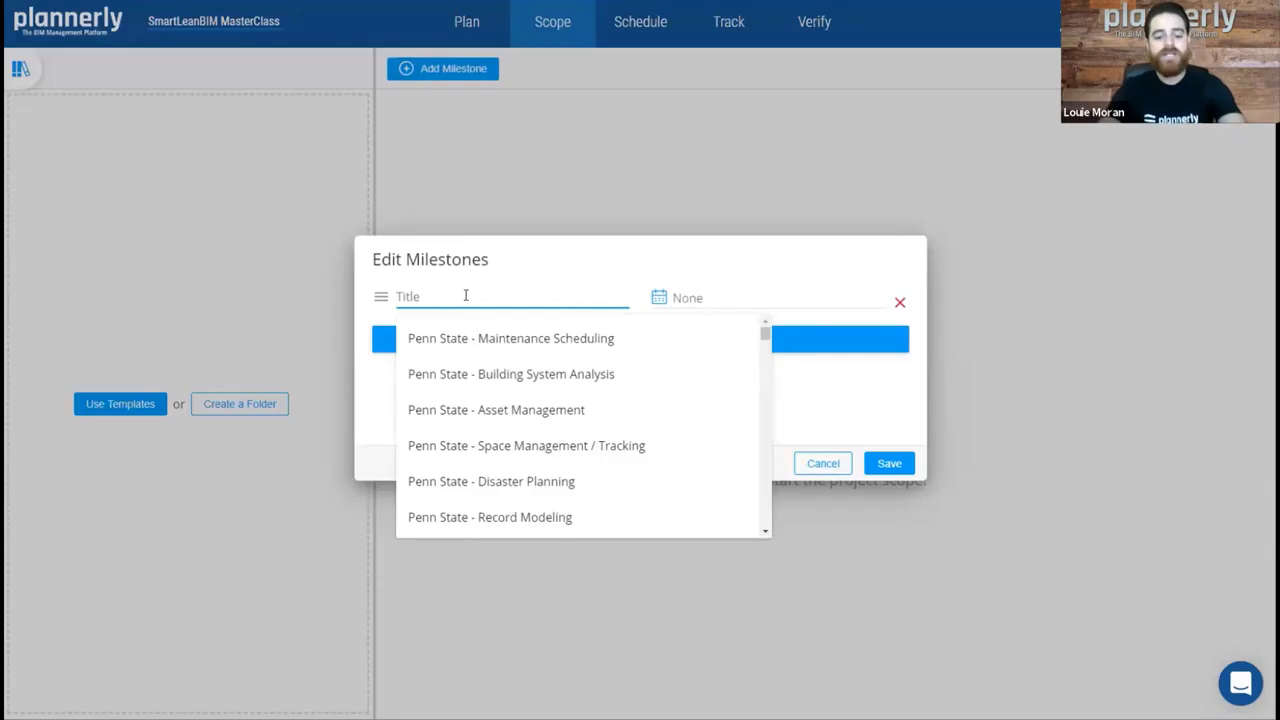
text(Coordinati)
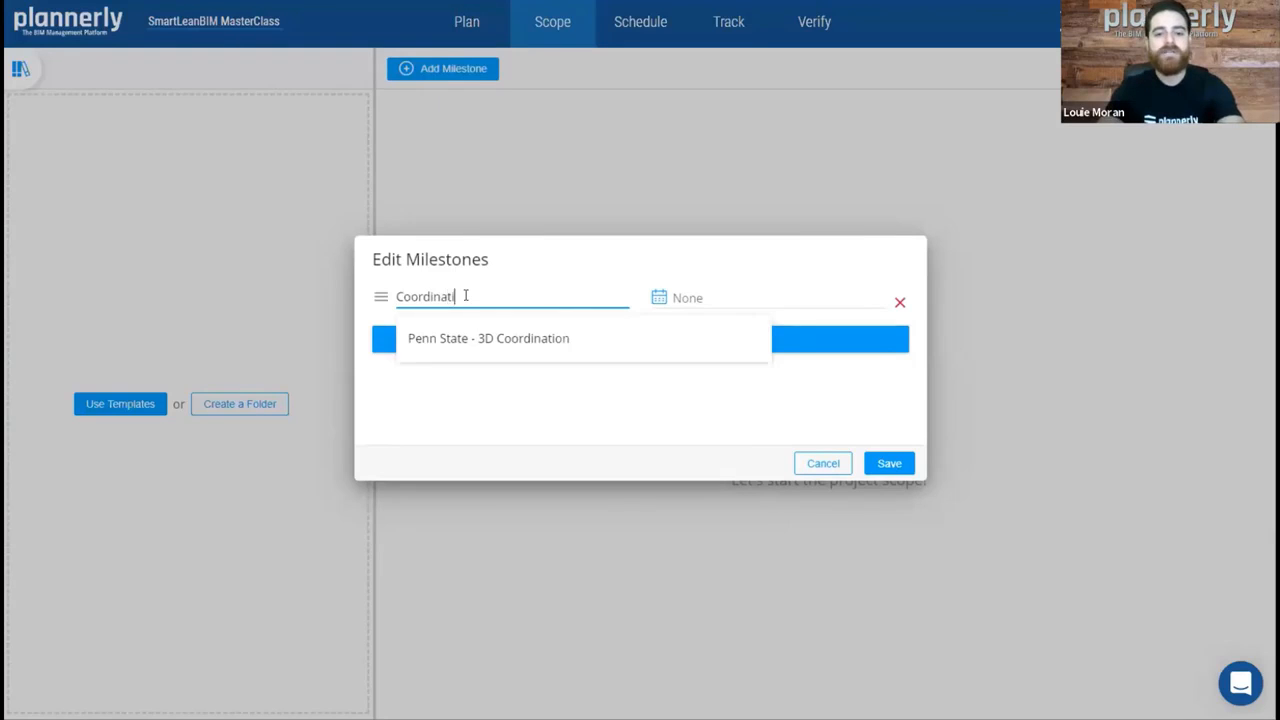
text(on)
key(Return)
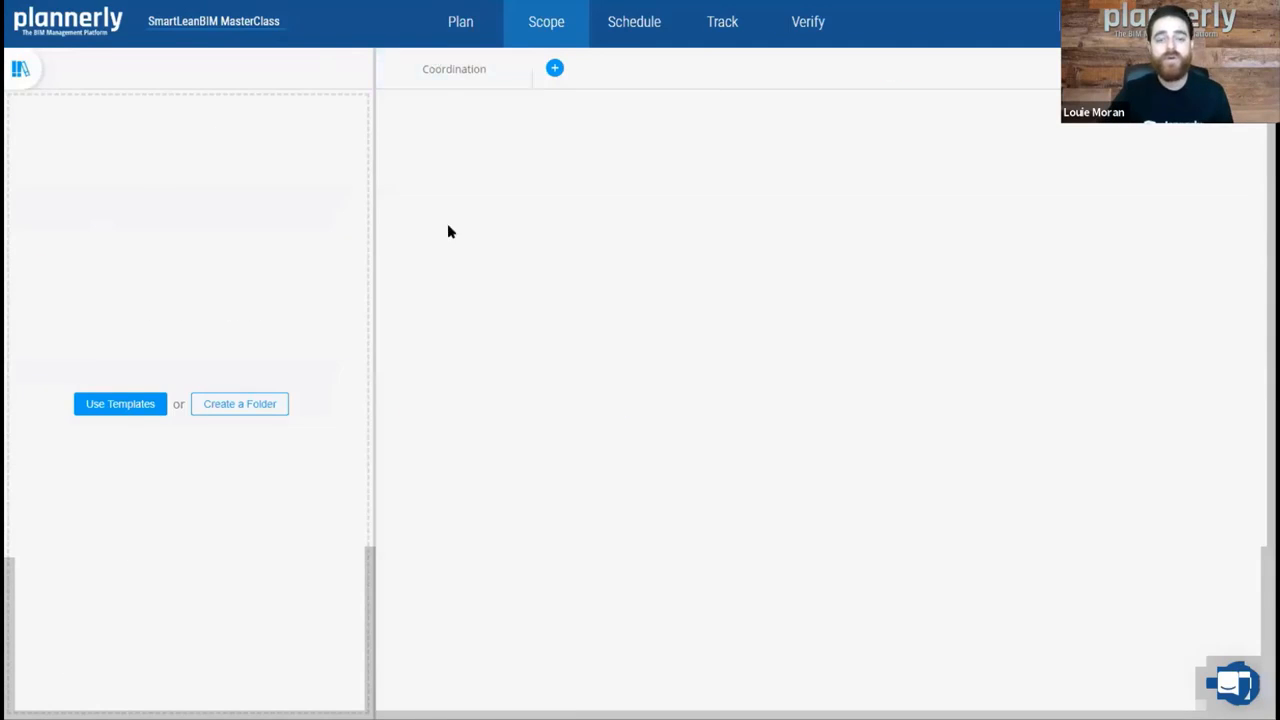
- Open the Element Library templates beside the scope and browse the elements of the Column Foundations group
click(122, 406)
scroll(147, 185, down, 1)
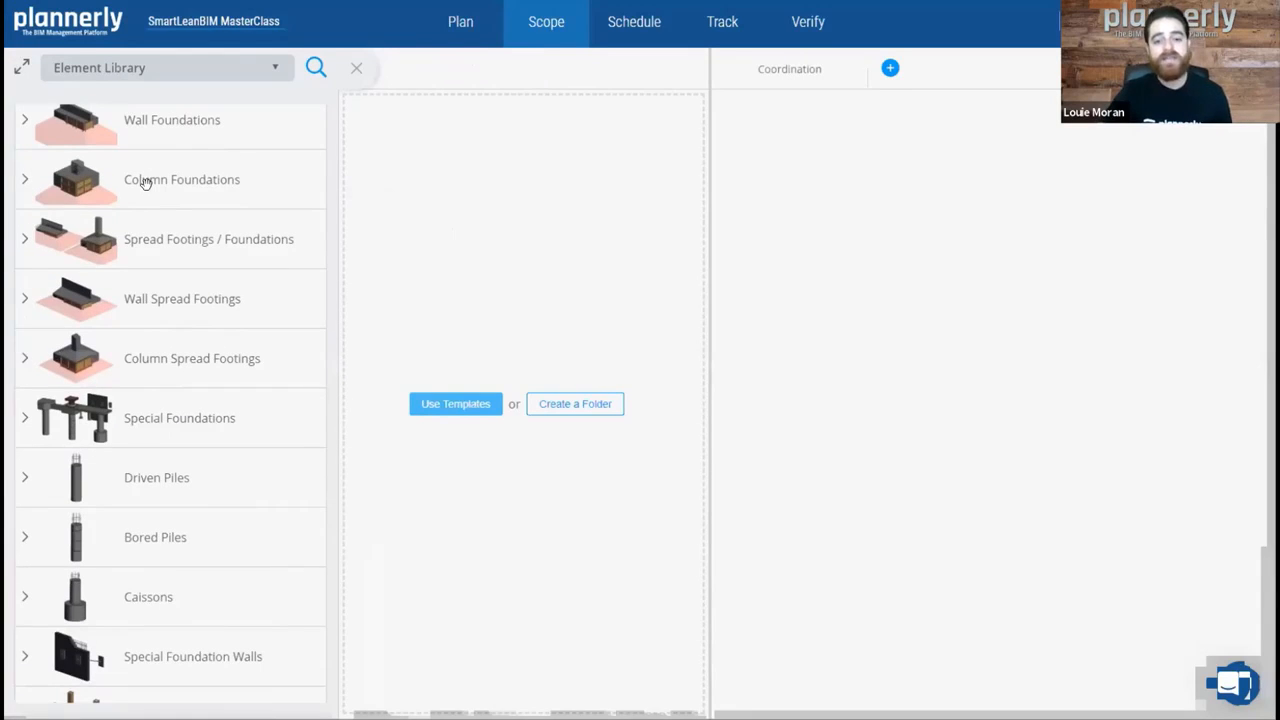
click(24, 180)
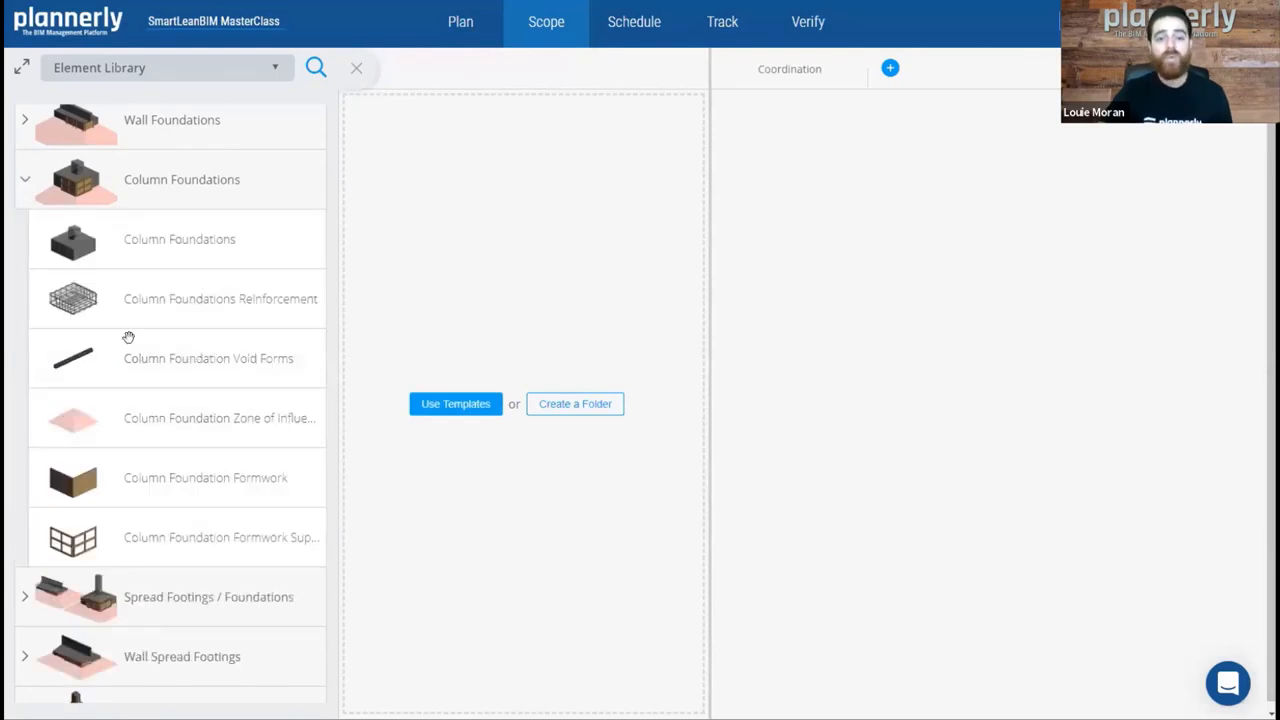
click(26, 186)
scroll(145, 200, up, 1)
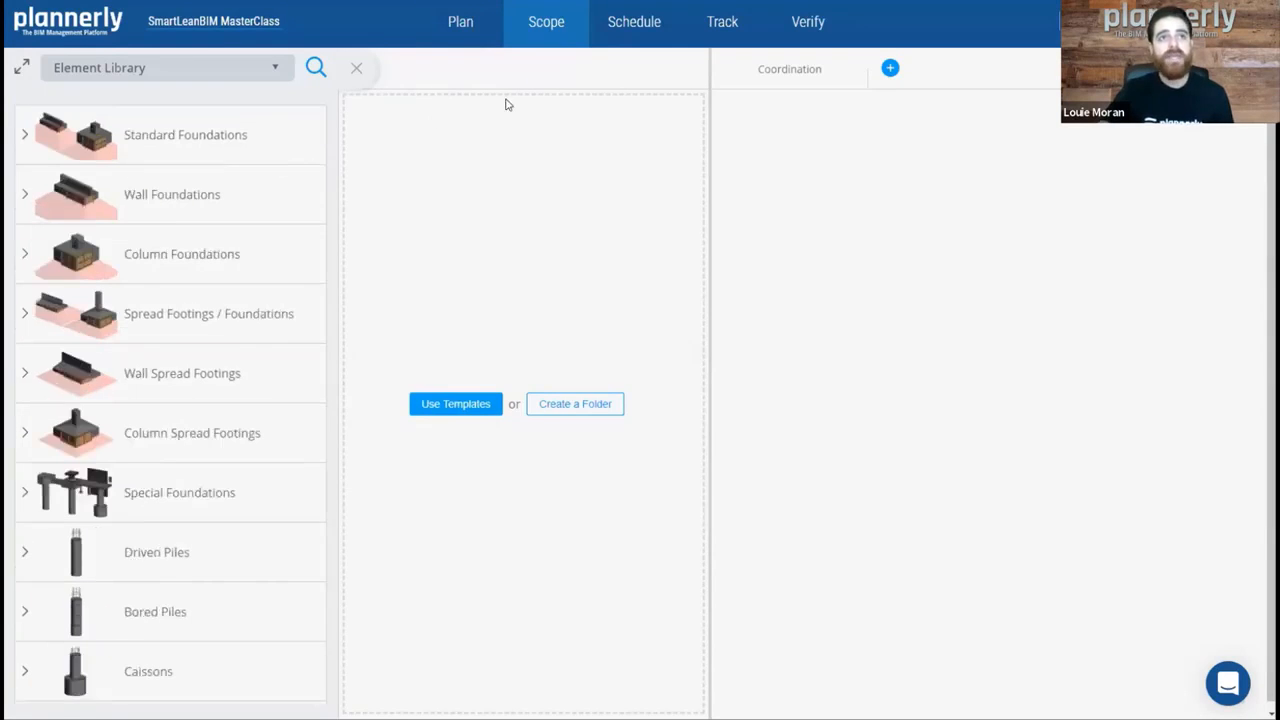
- Create a scope folder titled Electrical
click(545, 402)
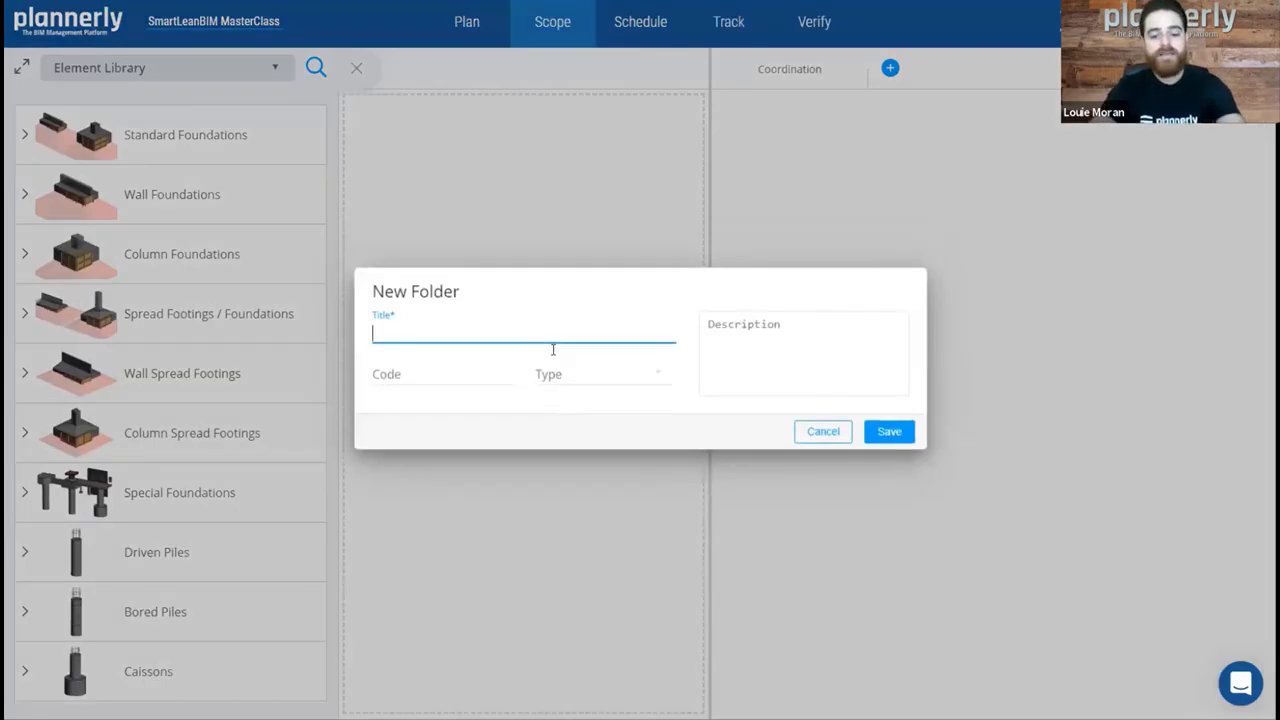
text(Electrical)
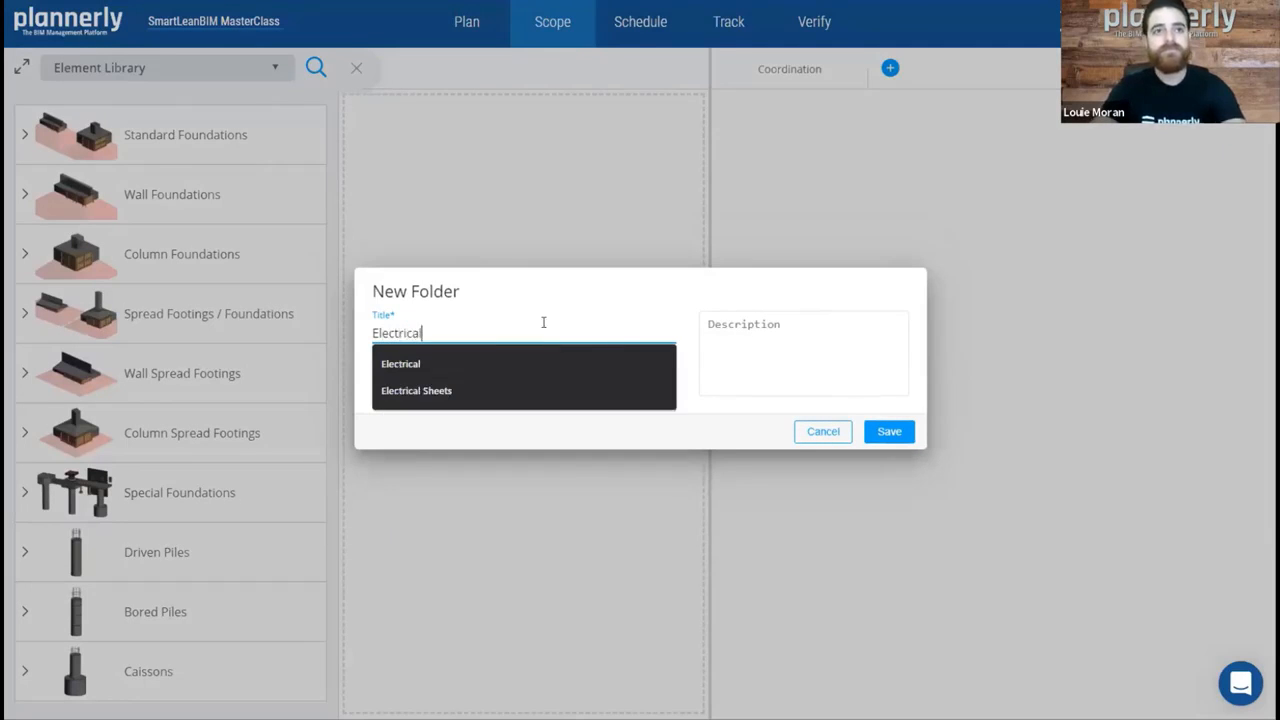
click(531, 366)
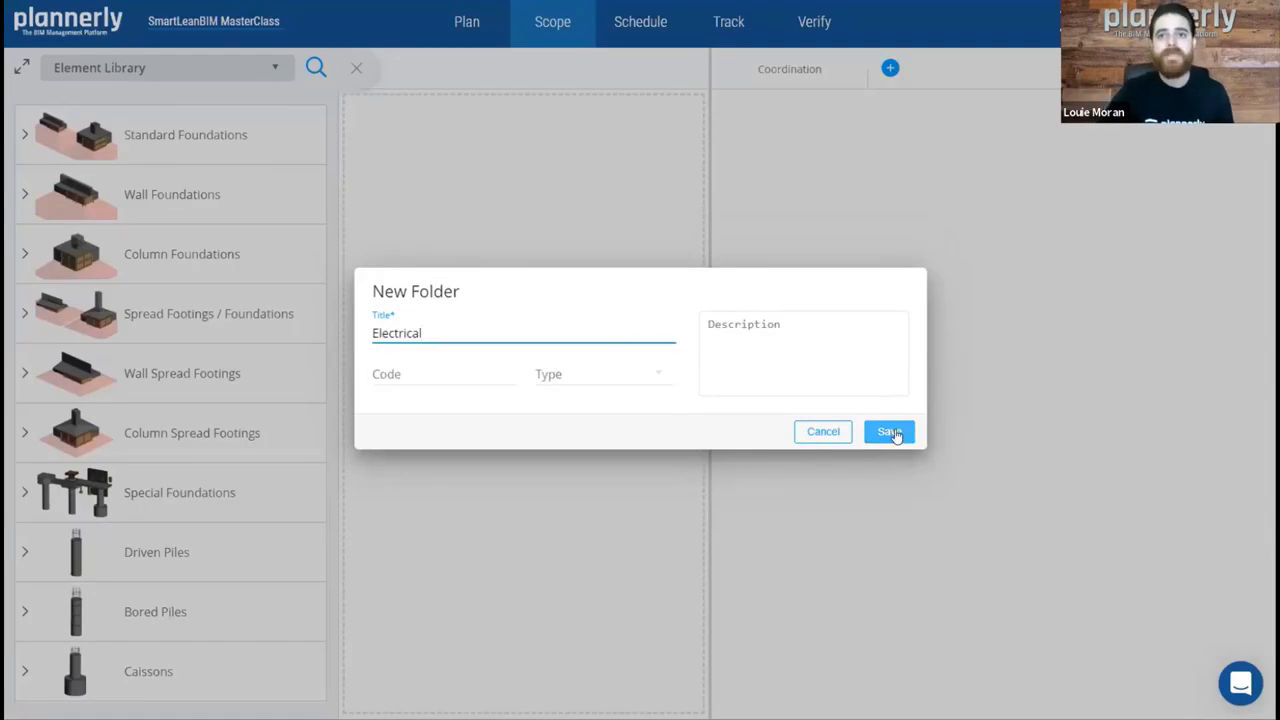
click(894, 433)
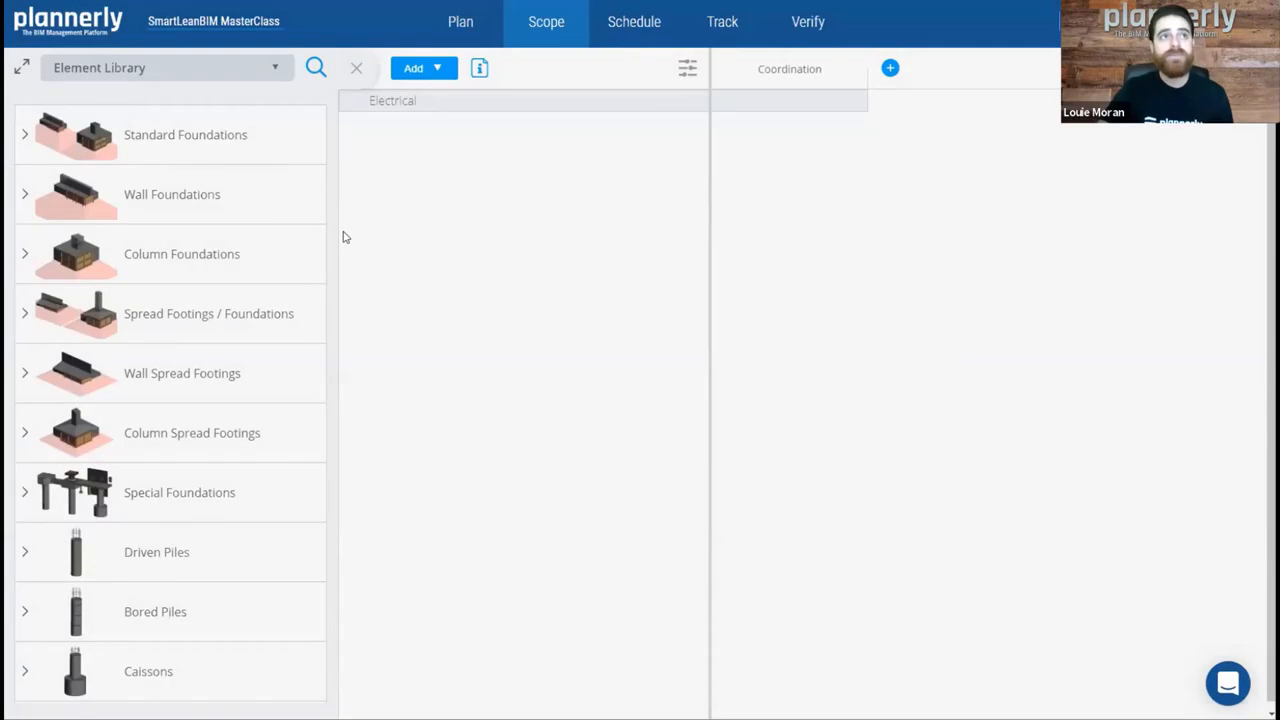
- Search the Element Library for "electric", add General Purpose Electrical Power to the Electrical folder and review its elements
click(316, 67)
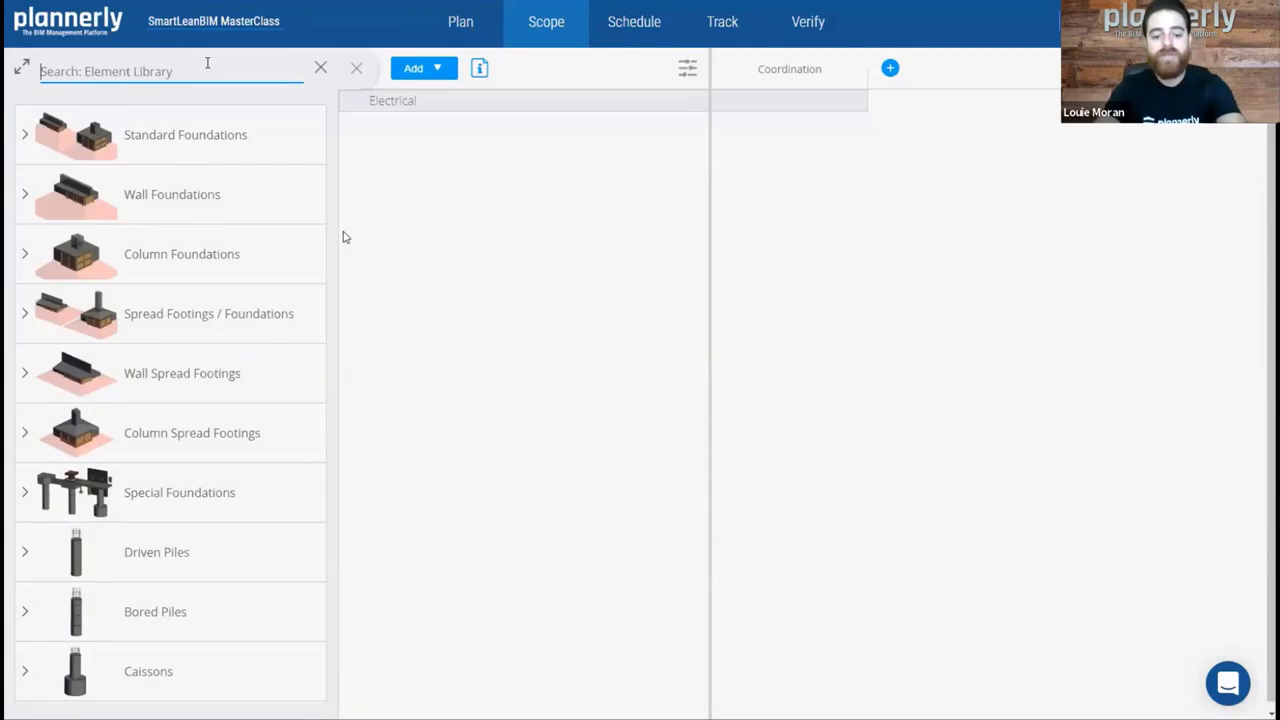
text(electric)
scroll(152, 422, down, 1)
drag(149, 423, 506, 157)
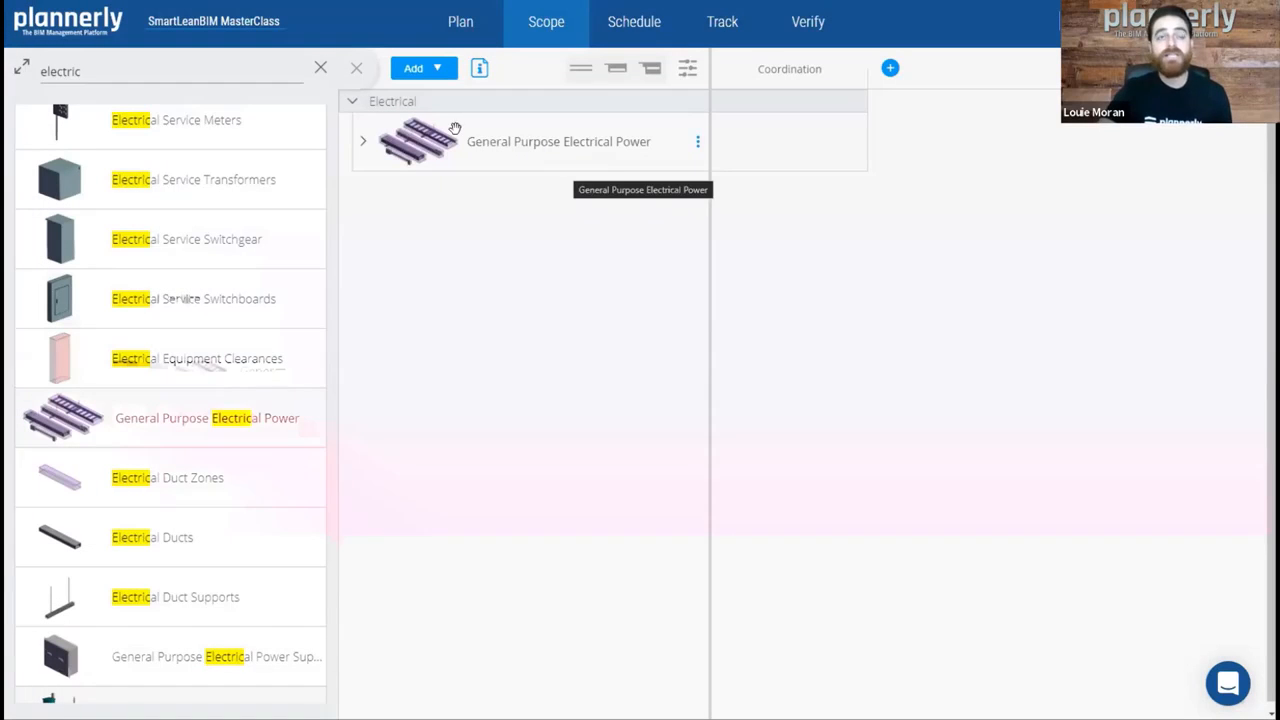
click(365, 141)
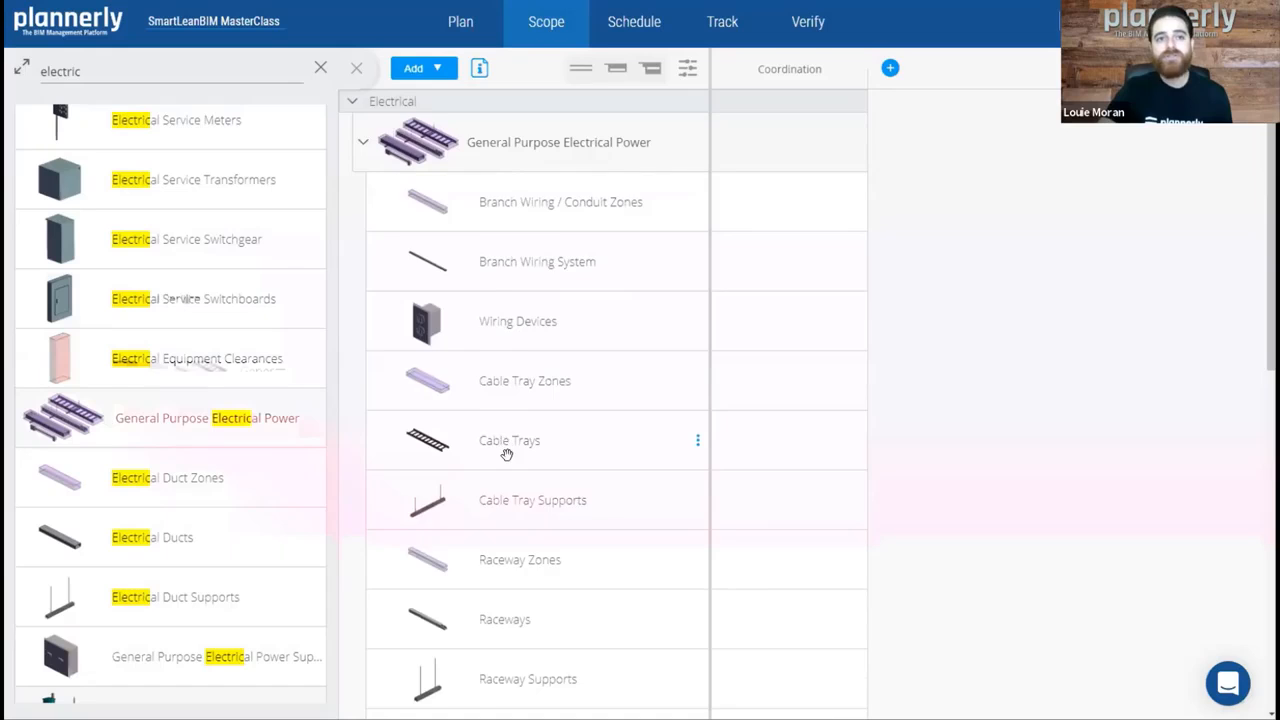
scroll(507, 455, down, 5)
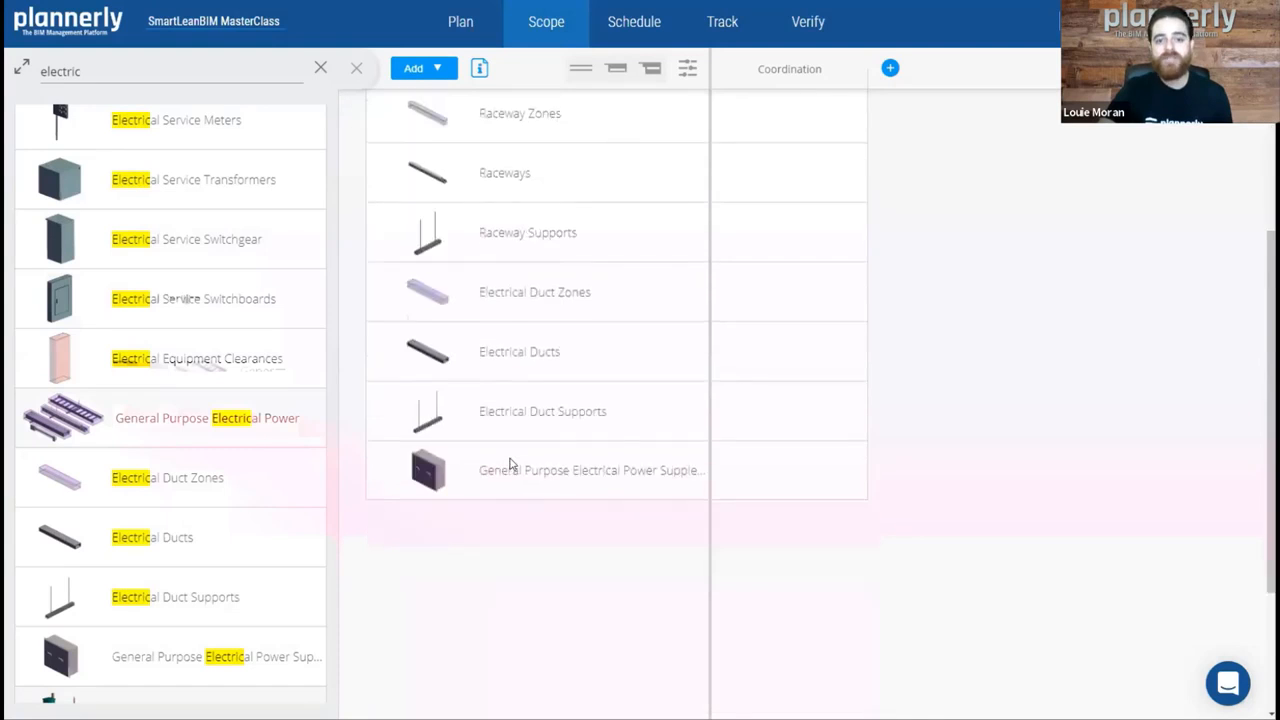
scroll(512, 460, up, 5)
click(363, 142)
- Clear the library search and create a second scope folder titled Plumbing Scope
drag(127, 68, 30, 72)
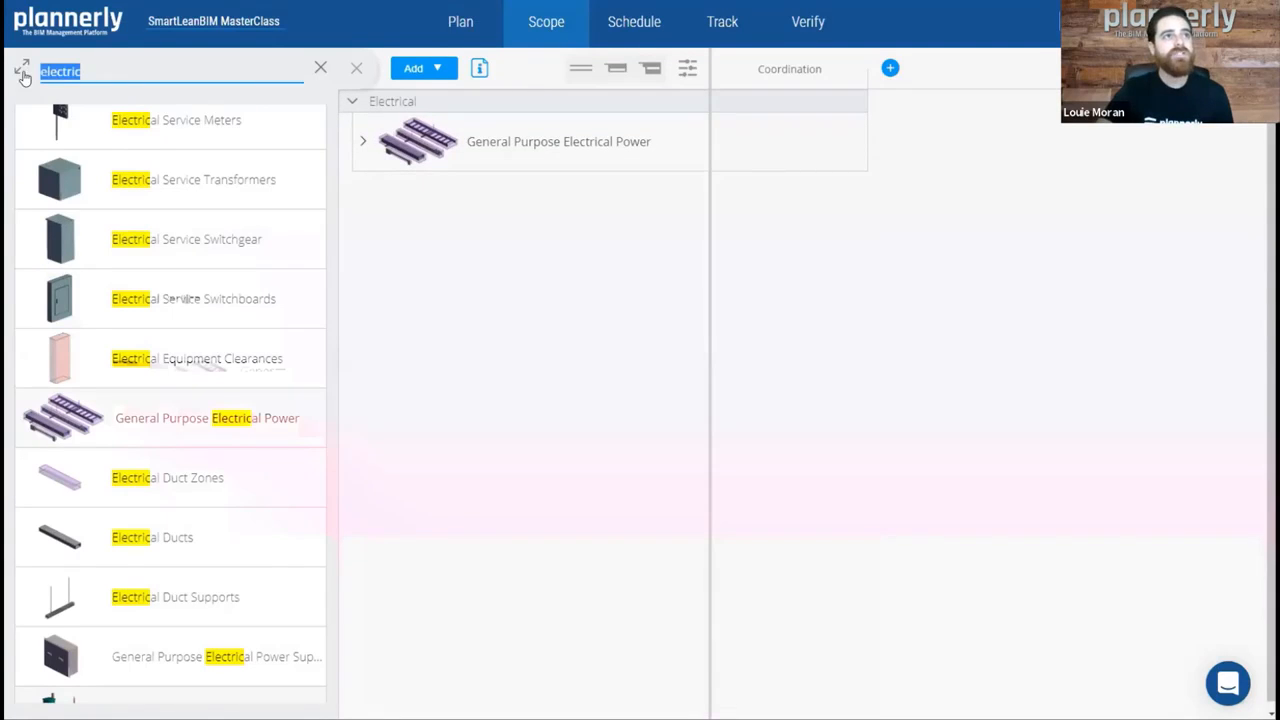
key(BackSpace)
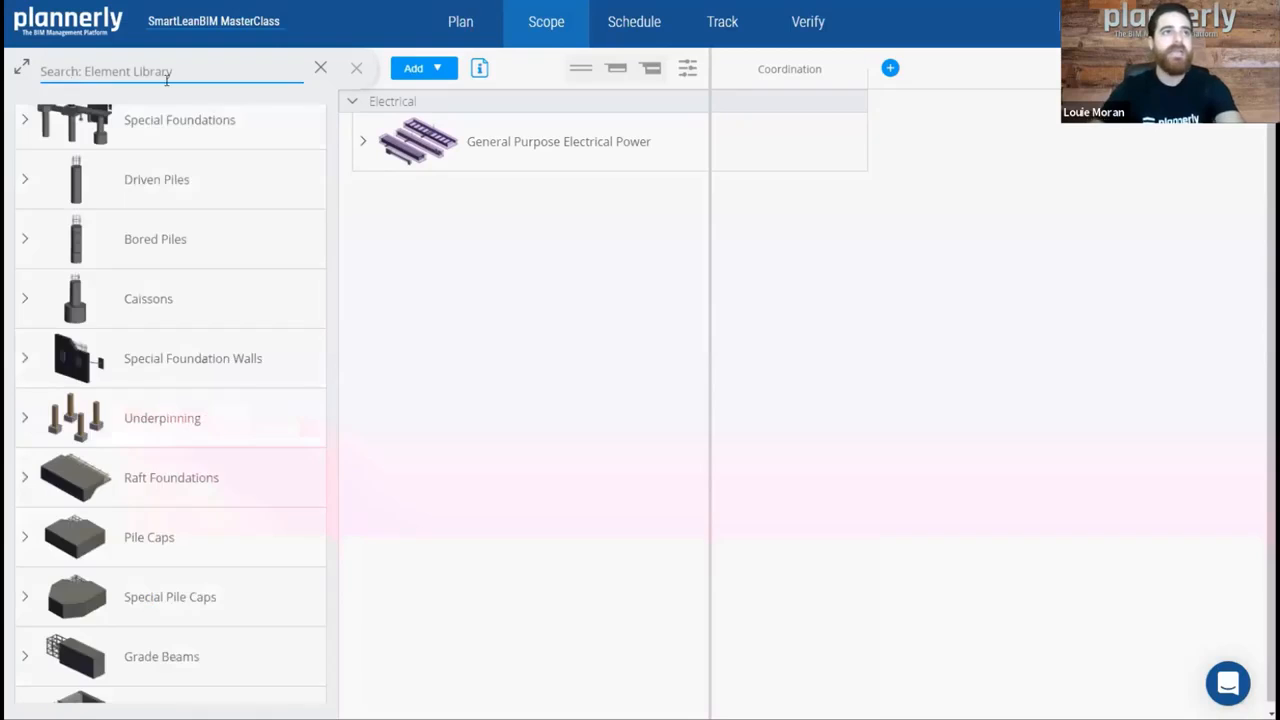
click(521, 175)
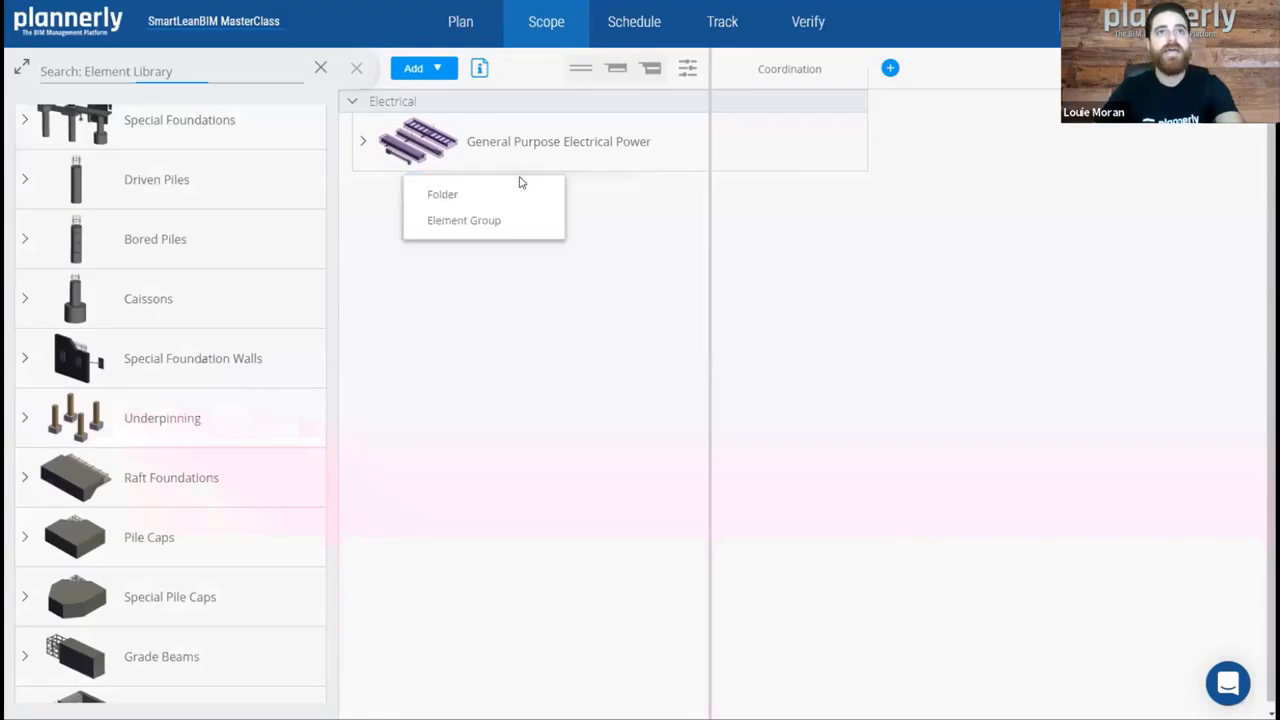
click(488, 196)
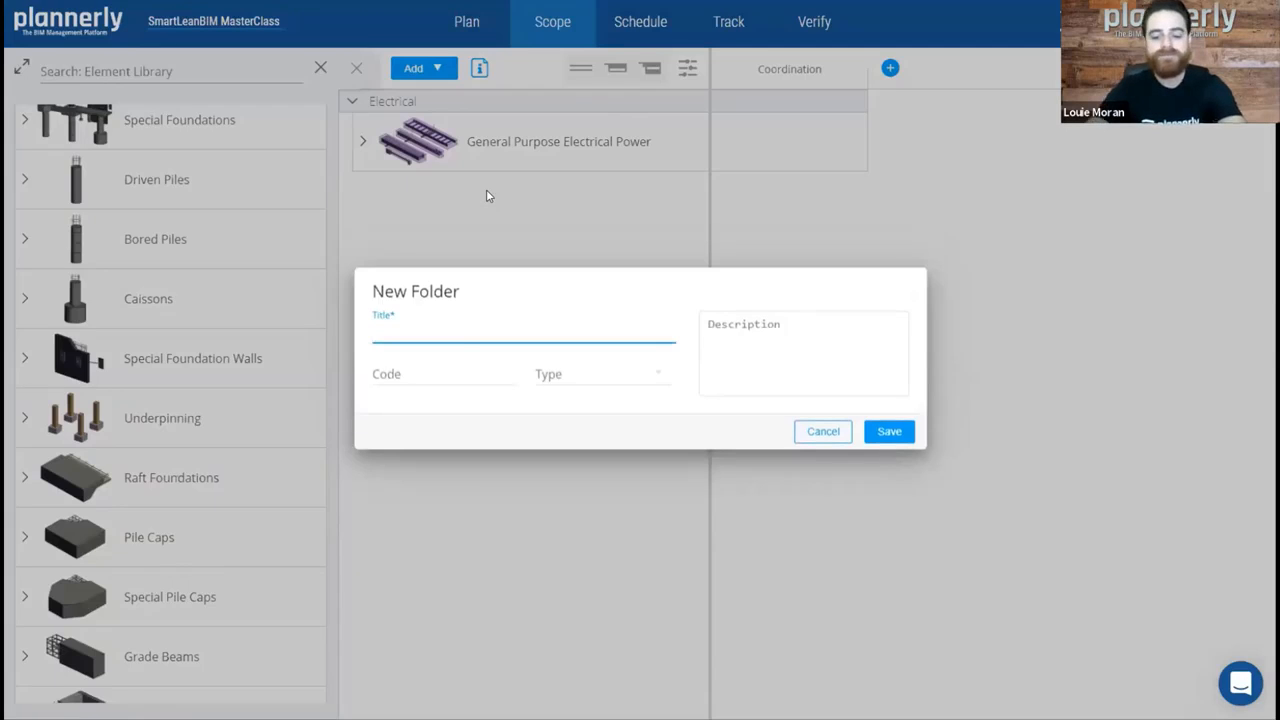
text(Plumbing Scope)
click(888, 433)
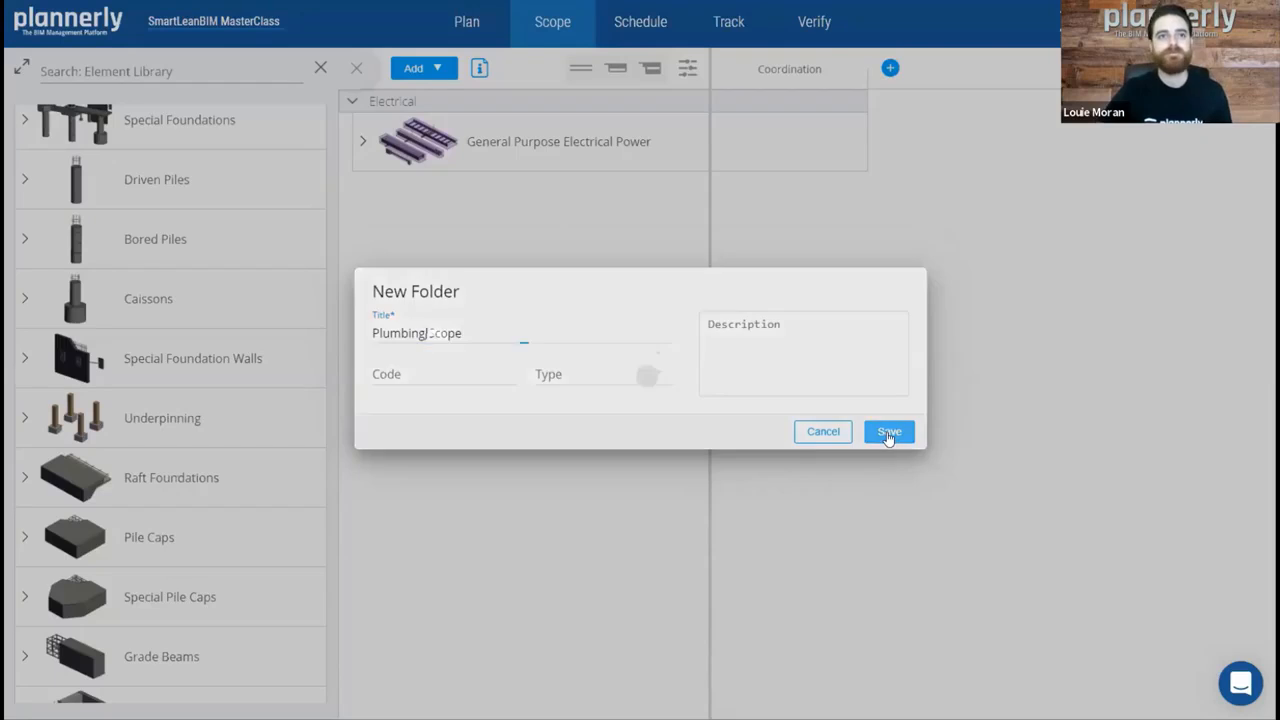
- Search the library for "system", add Cold Water Plumbing System to the Plumbing Scope folder, and close the library
click(166, 62)
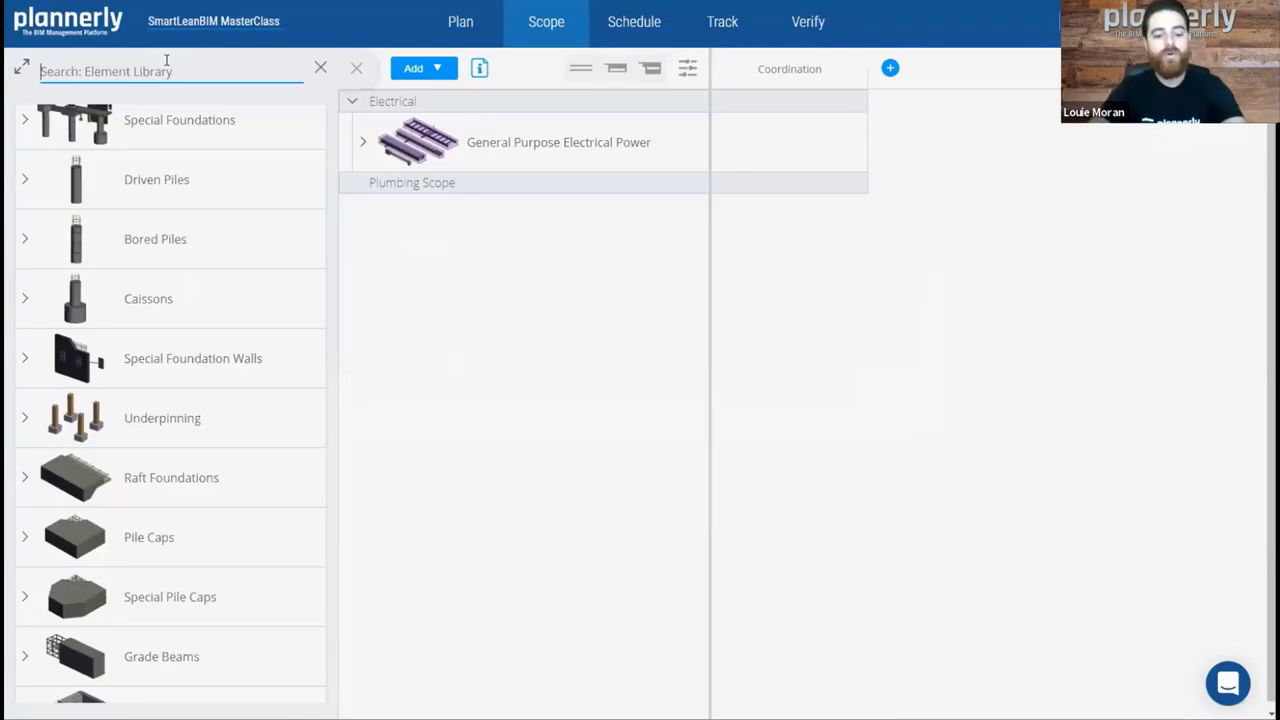
text(system)
drag(149, 363, 494, 246)
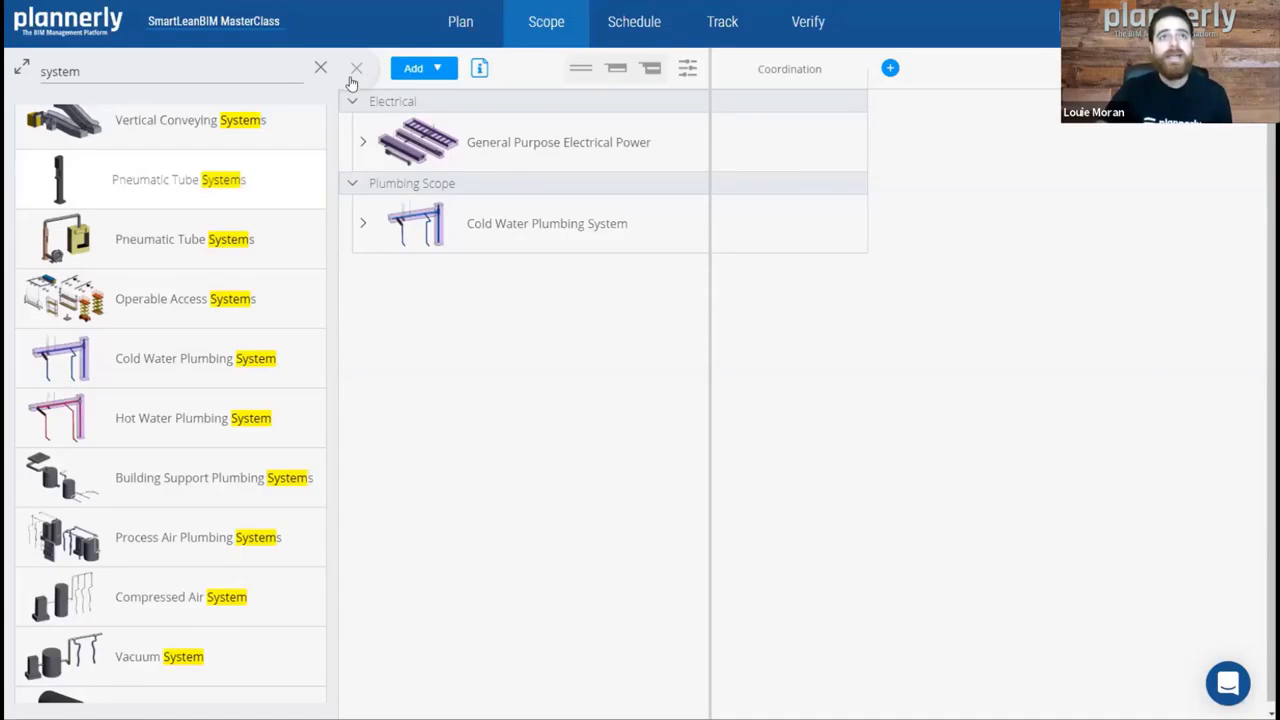
click(354, 74)
- Add Wiring Devices, Cable Trays, Cable Tray Supports, Raceways and Raceway Supports to the Coordination milestone and raise General Purpose Electrical Power to level 300
mouse_move(436, 126)
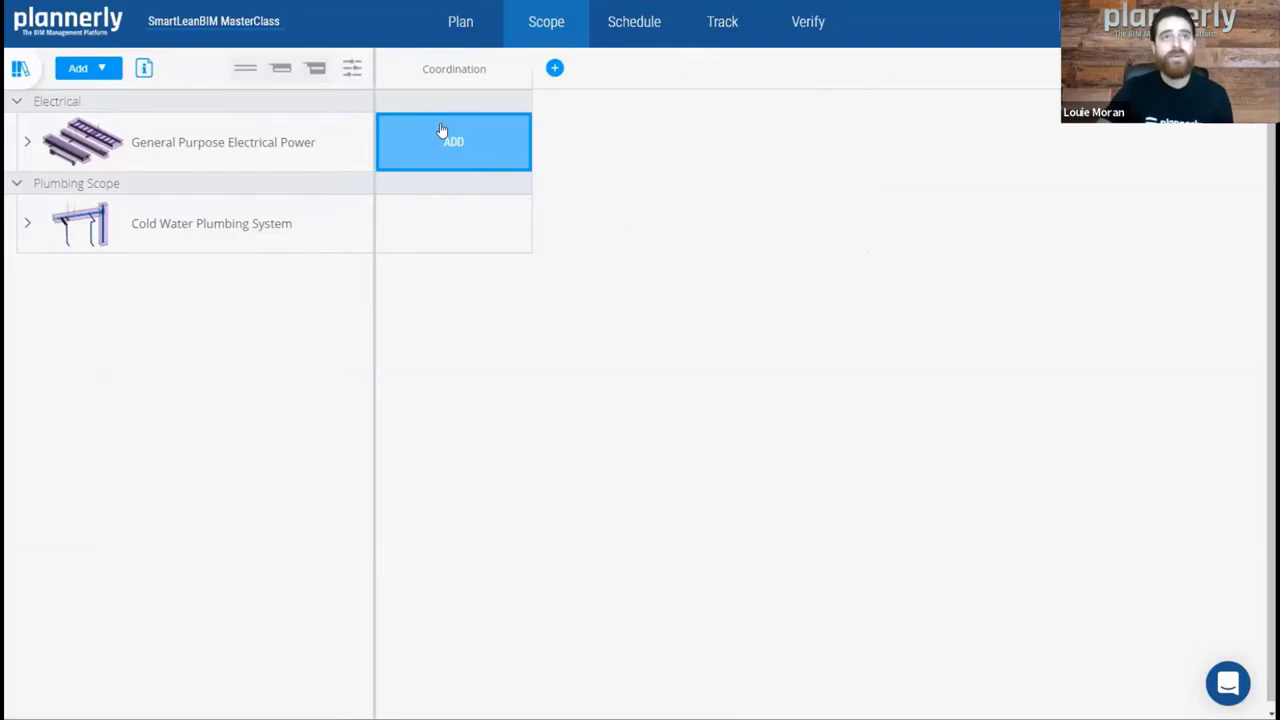
click(26, 146)
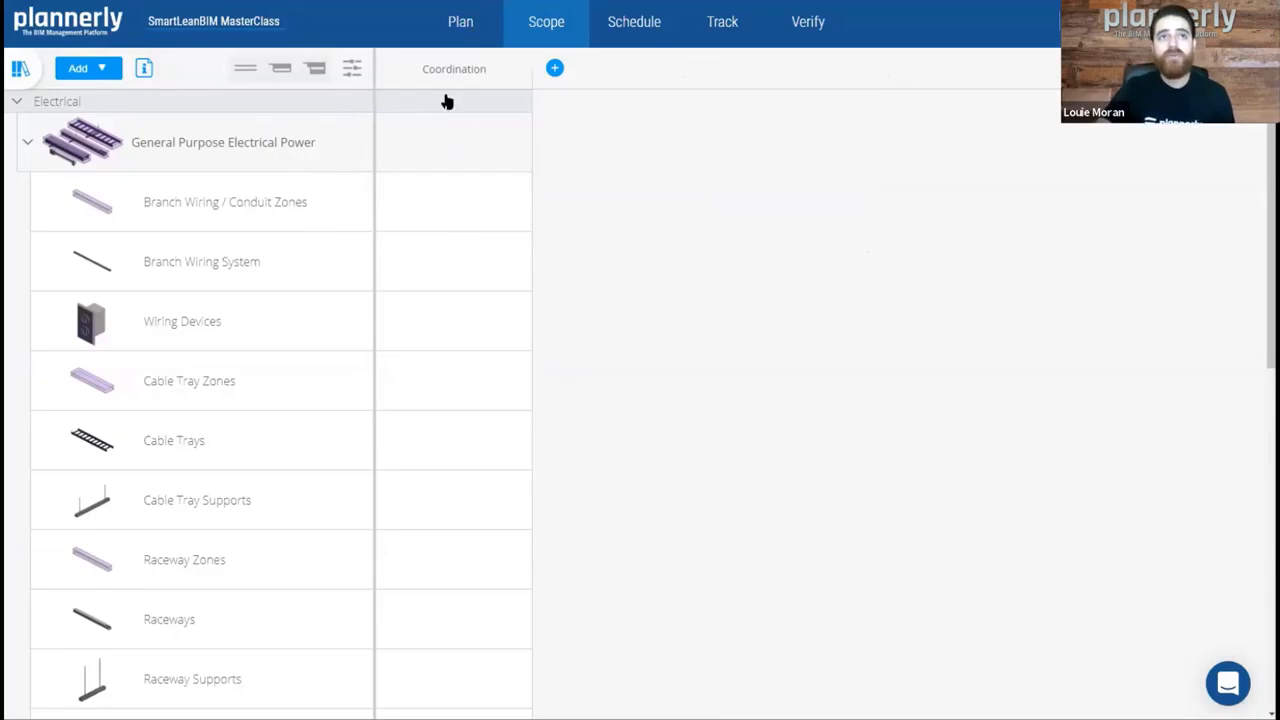
click(450, 201)
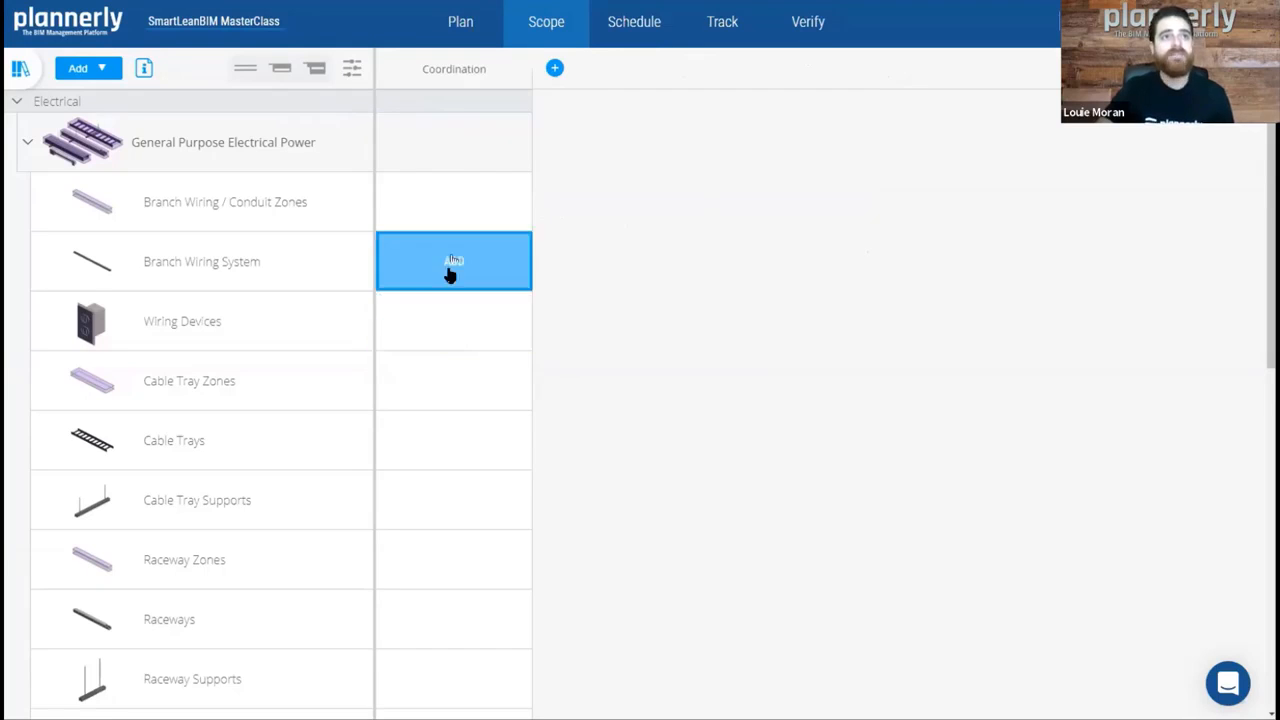
click(455, 337)
scroll(456, 337, down, 1)
click(455, 366)
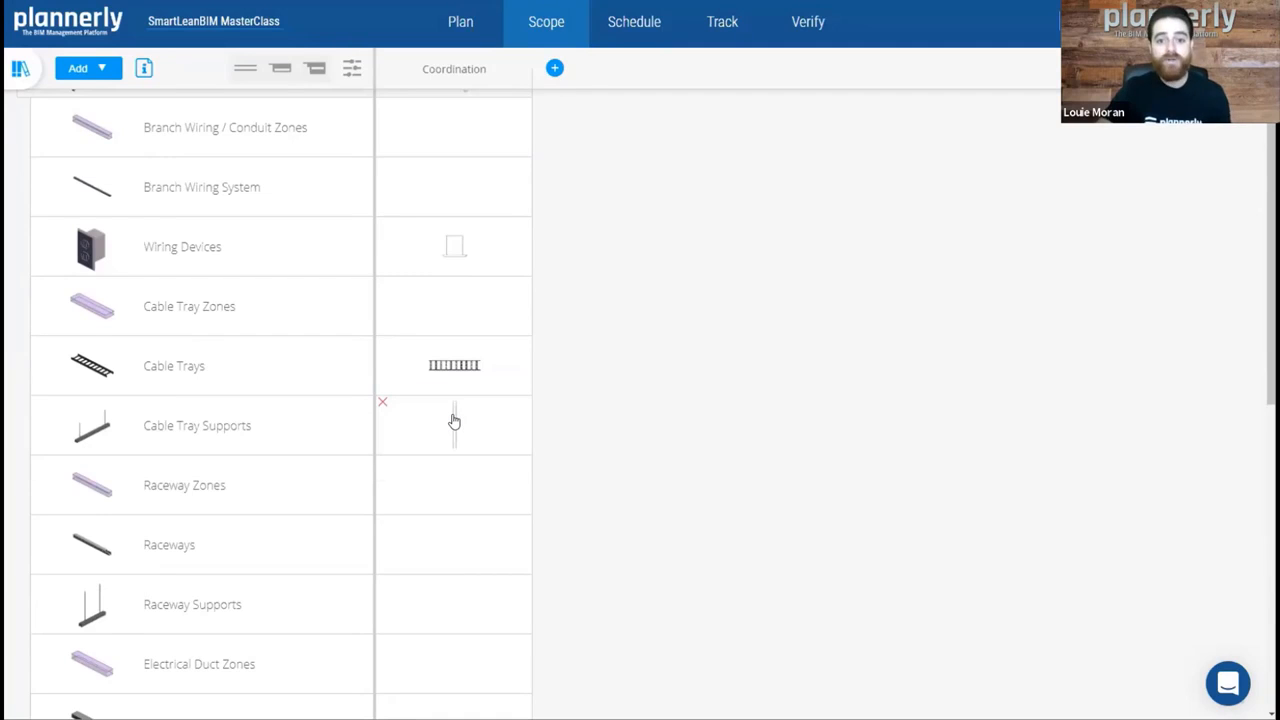
scroll(454, 421, up, 1)
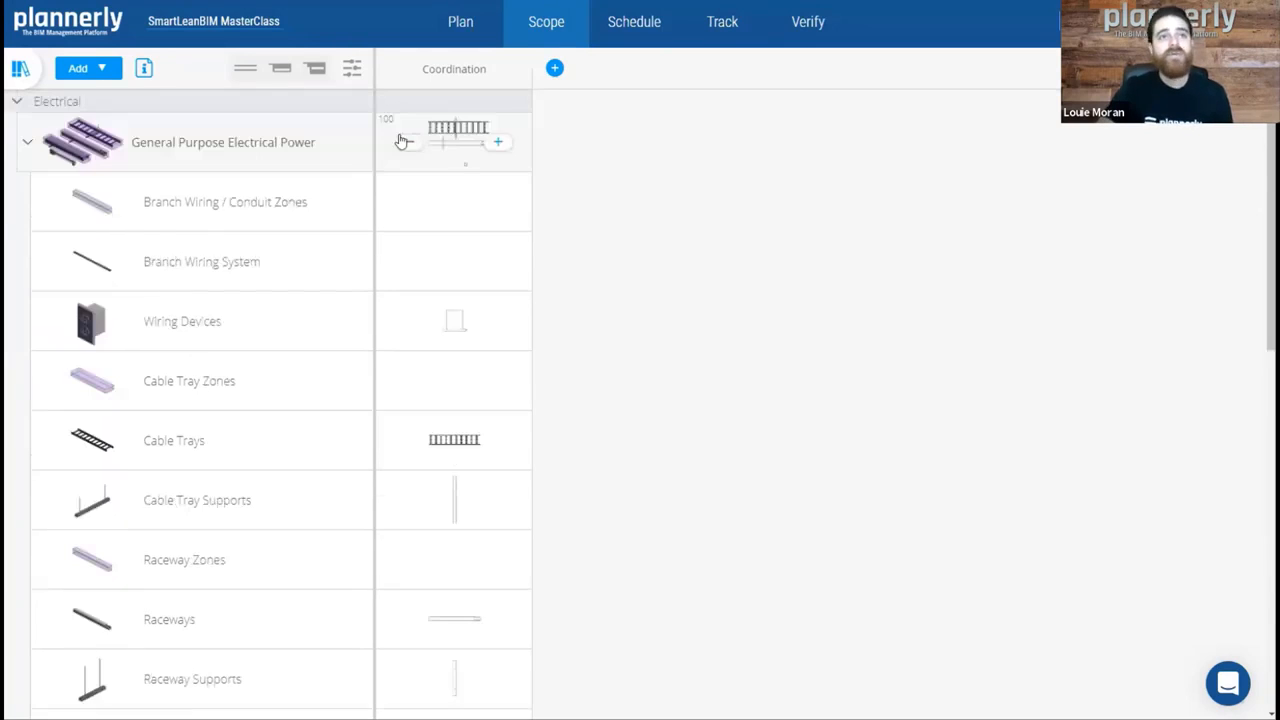
click(500, 146)
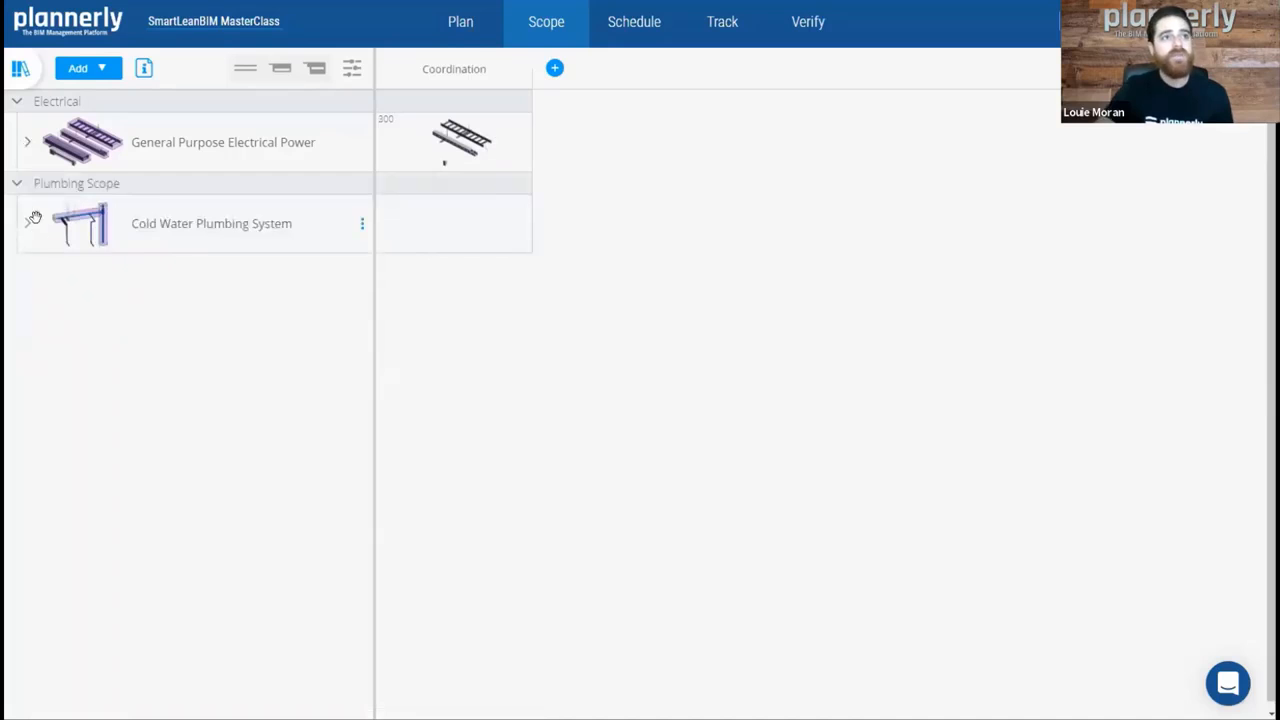
- Add Cold Water Piping Risers to the Coordination milestone and raise the Cold Water Plumbing System to level 300
click(34, 218)
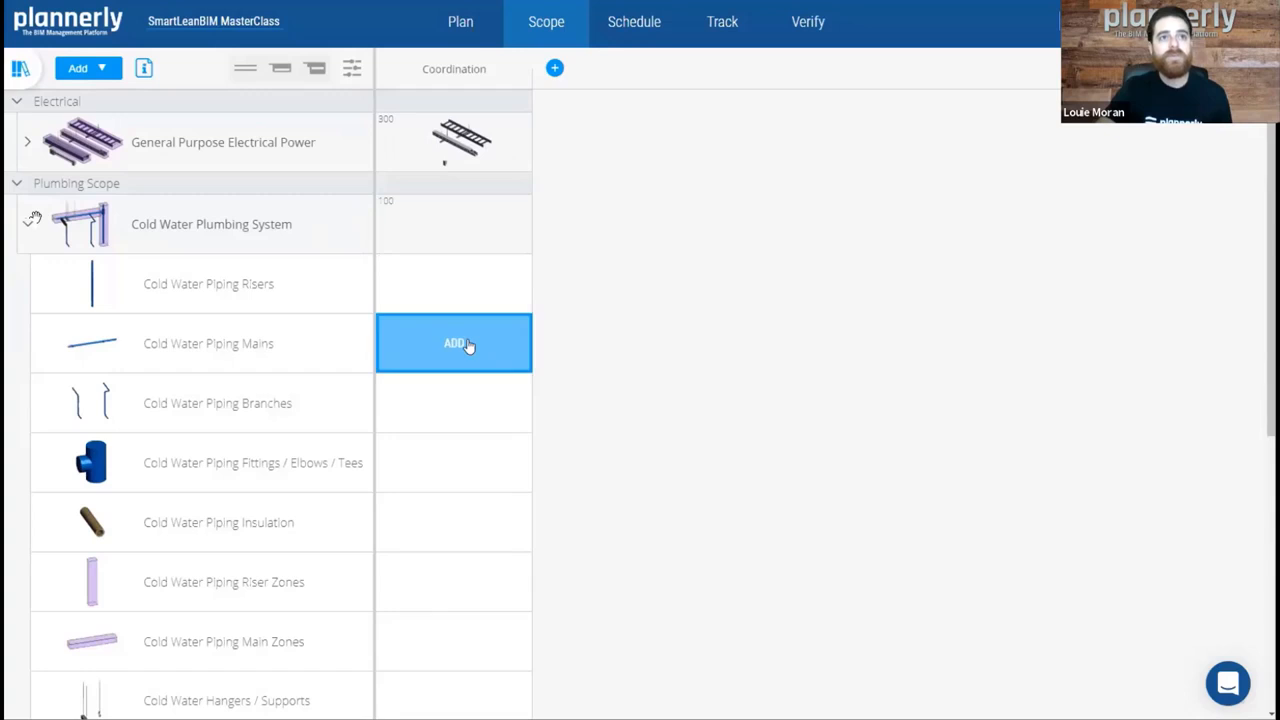
click(495, 230)
click(495, 229)
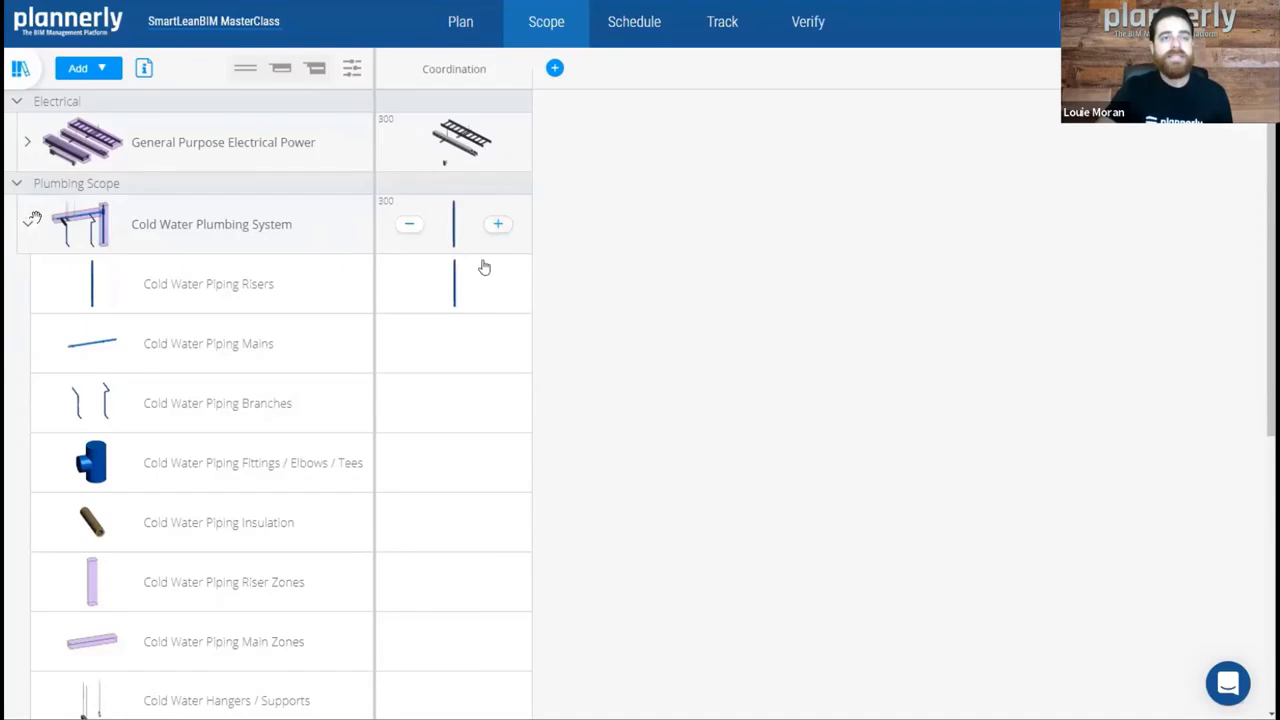
- Add Cold Water Piping Mains, Piping Branches and Hangers / Supports to the Coordination milestone, and collapse the Cold Water Plumbing System group
click(457, 340)
click(463, 389)
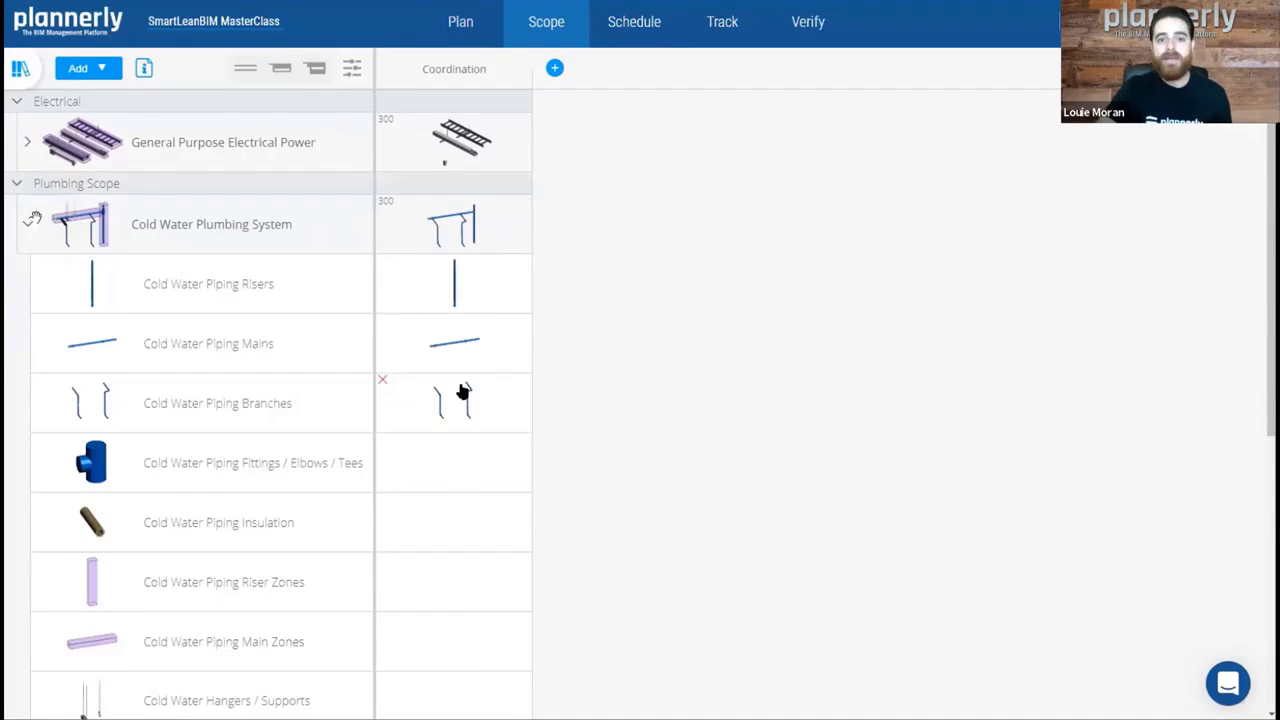
scroll(454, 494, down, 4)
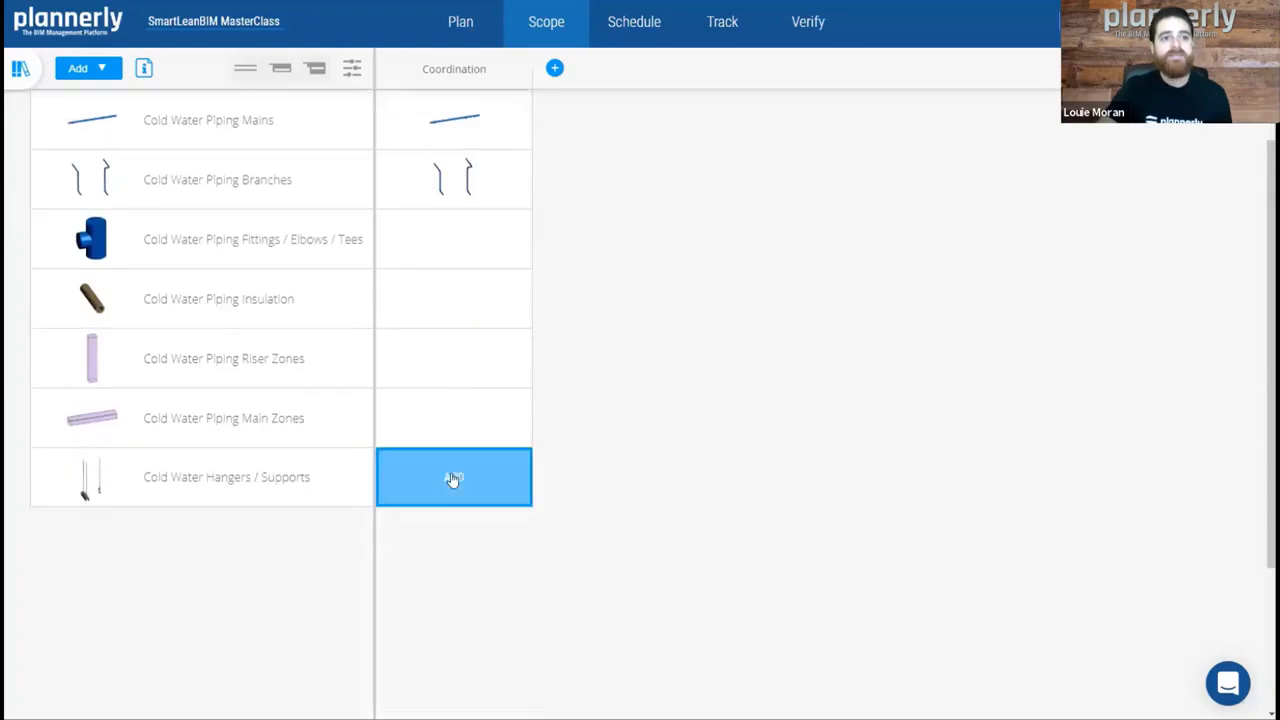
click(451, 479)
scroll(289, 503, up, 4)
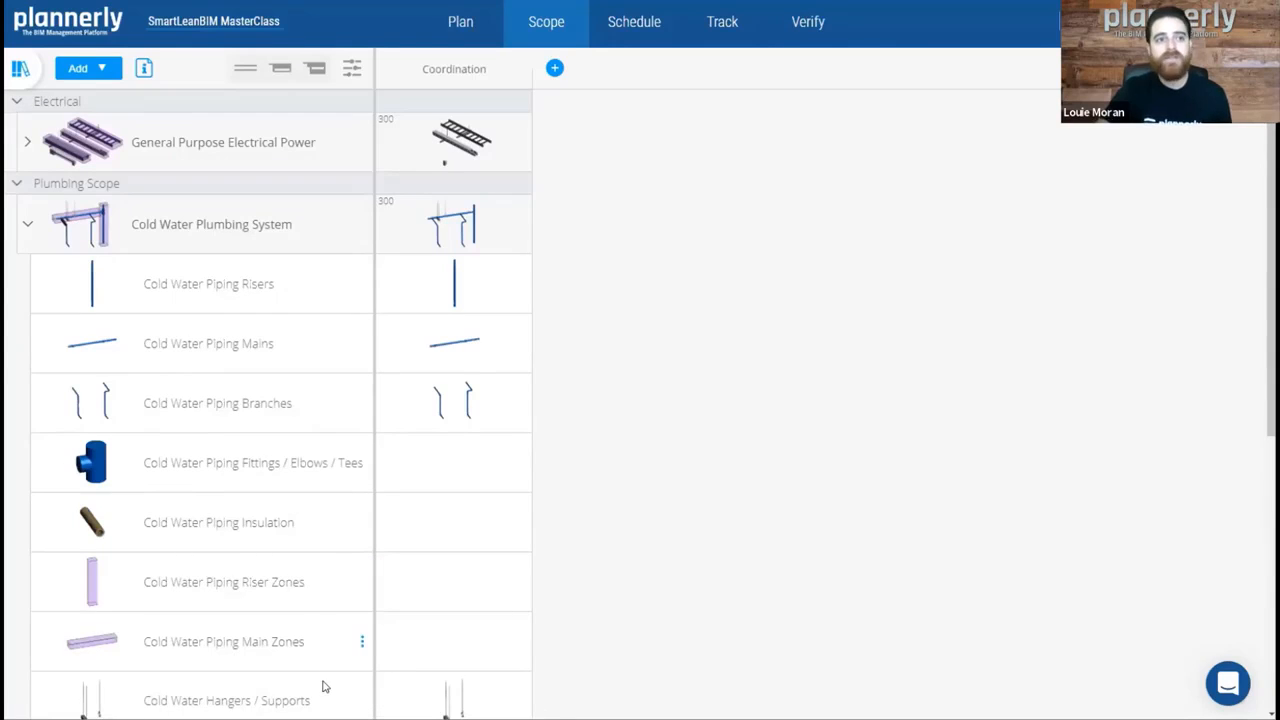
click(30, 228)
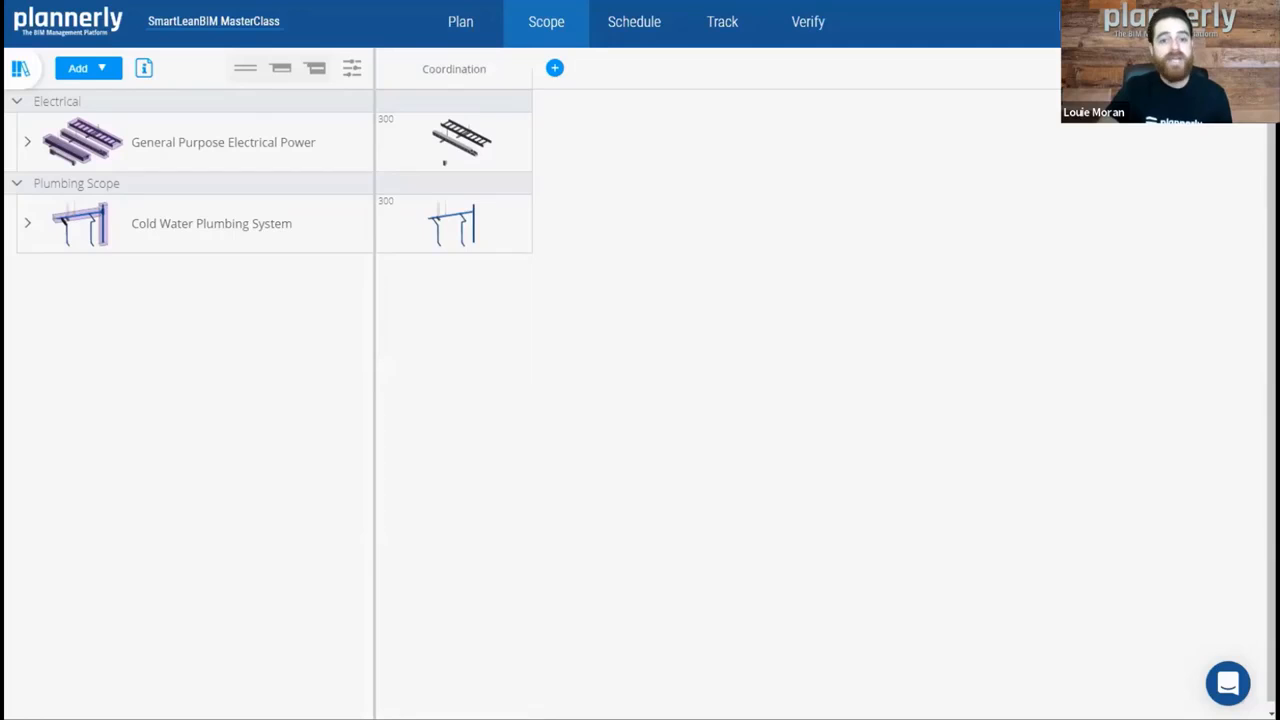
- Assign the Plumbing Team to Cold Water Plumbing System and the Electrical Team to General Purpose Electrical Power for the Coordination milestone
click(454, 68)
click(486, 228)
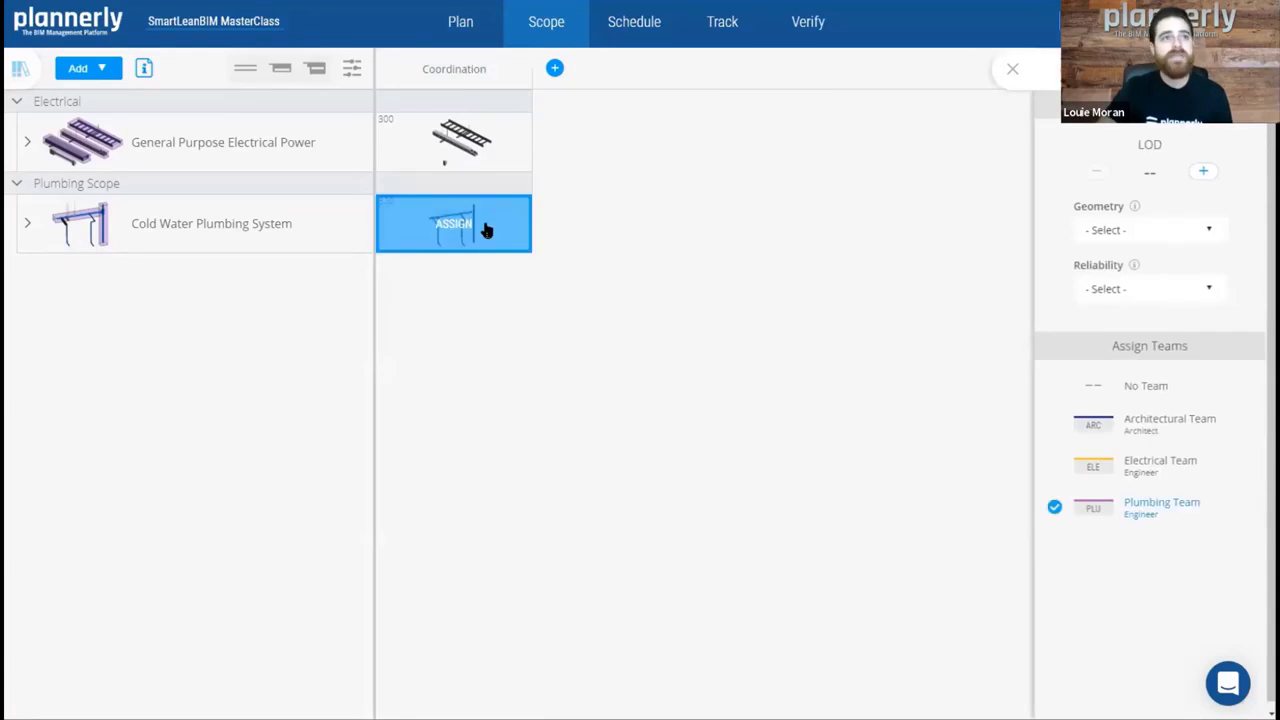
click(1107, 469)
click(463, 152)
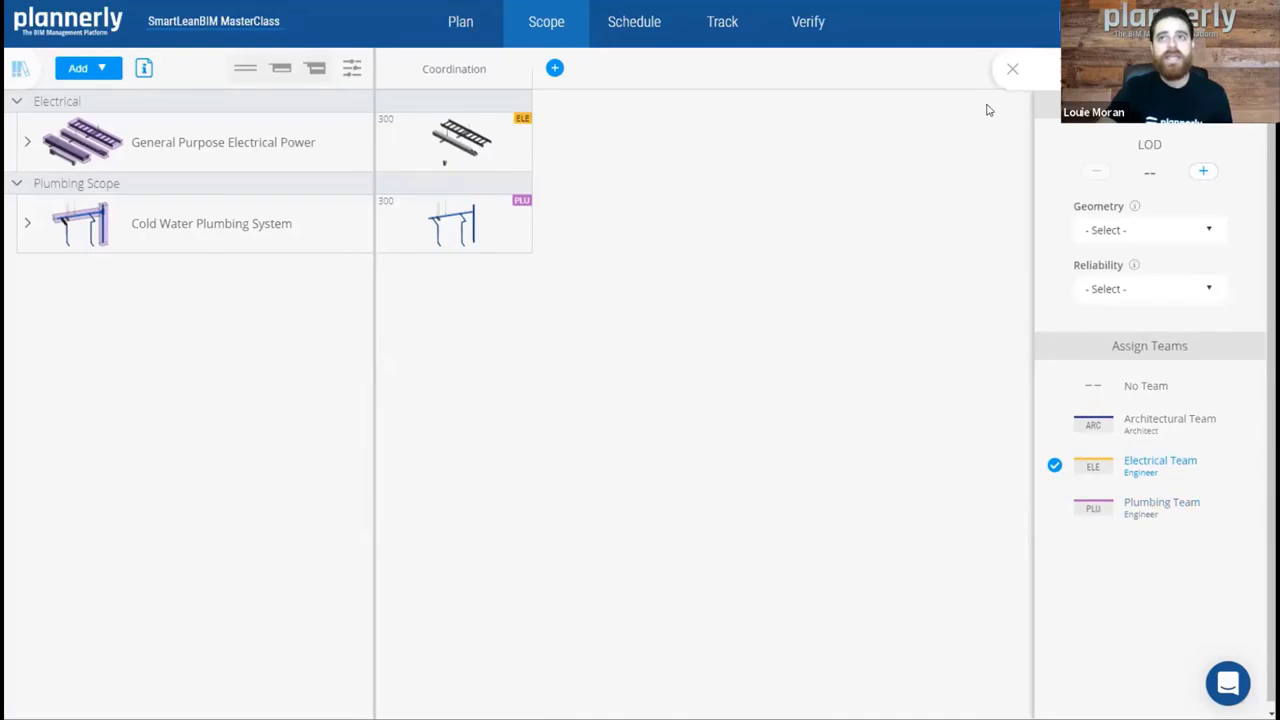
click(1004, 75)
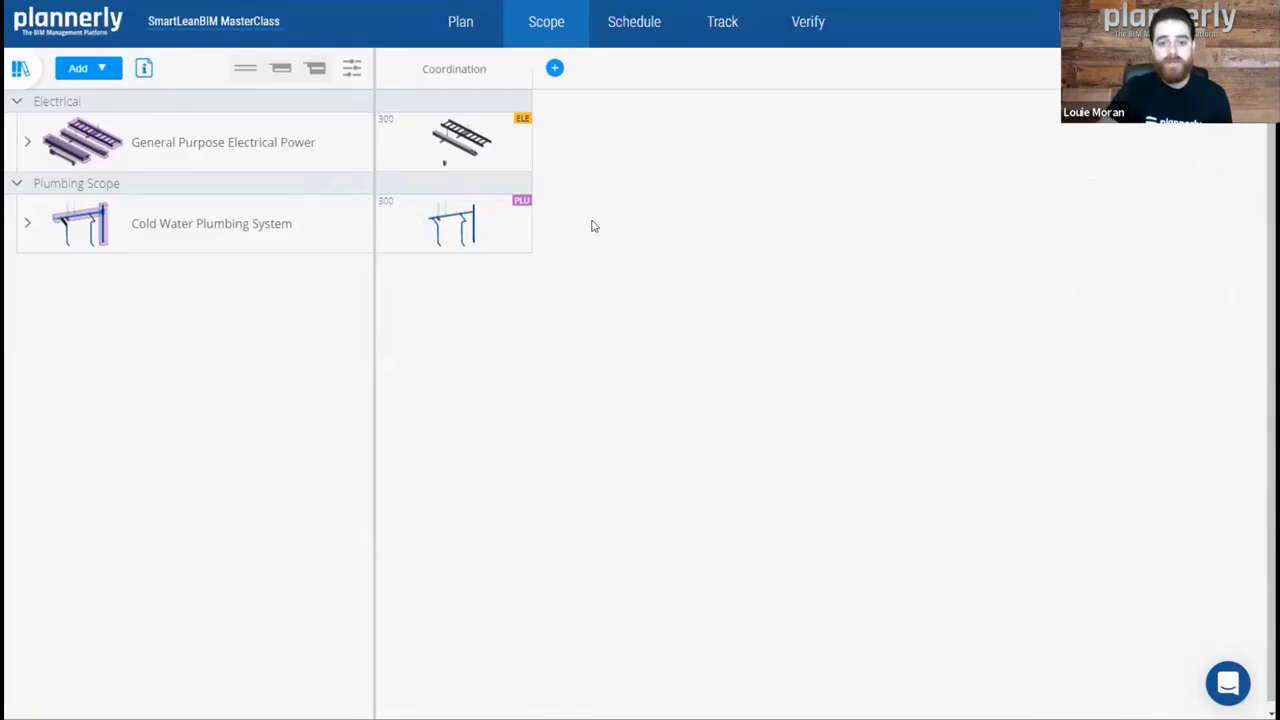
- Add the general checklist item '1/4" and above' to the Cold Water Plumbing System's Coordination requirements and save them
click(455, 229)
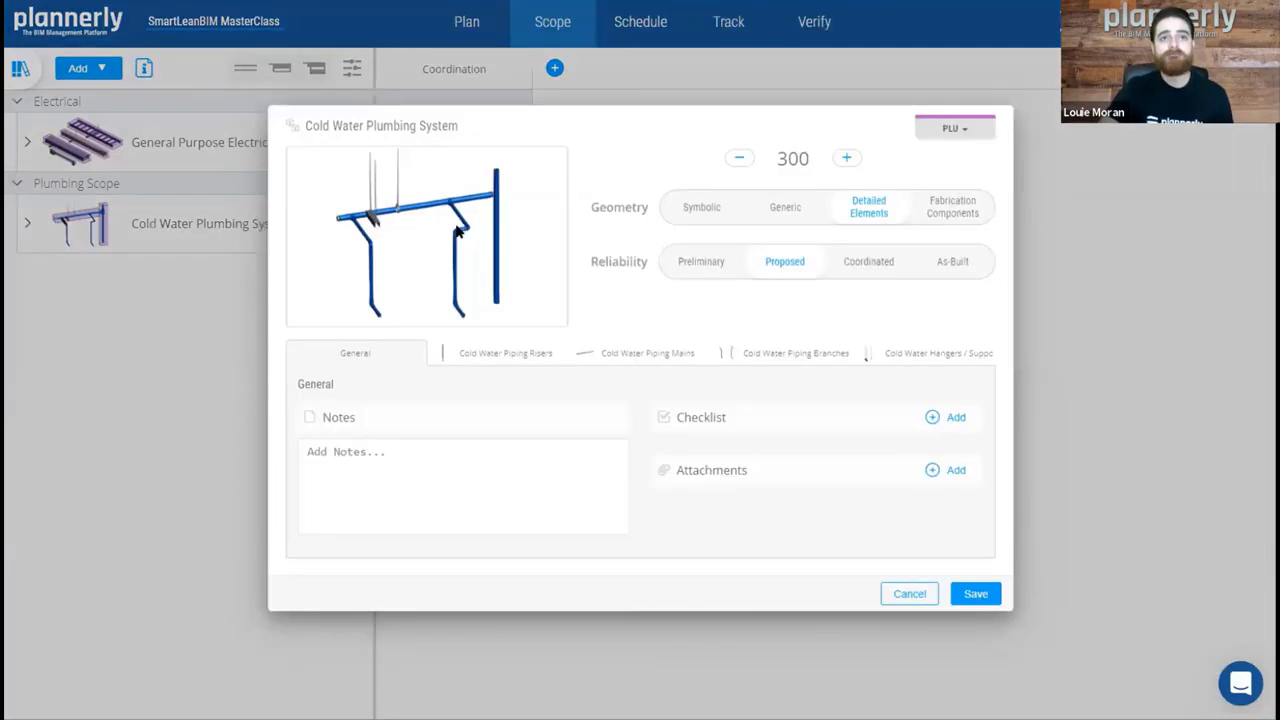
click(525, 362)
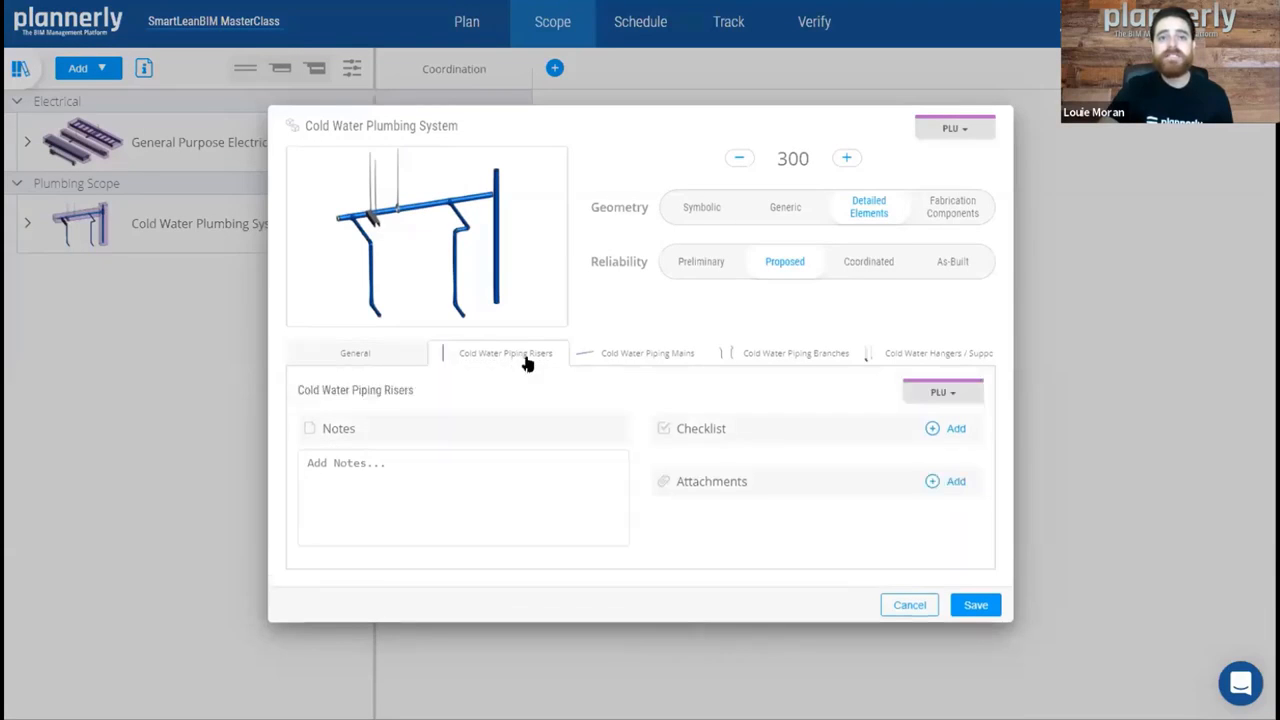
click(590, 360)
click(383, 361)
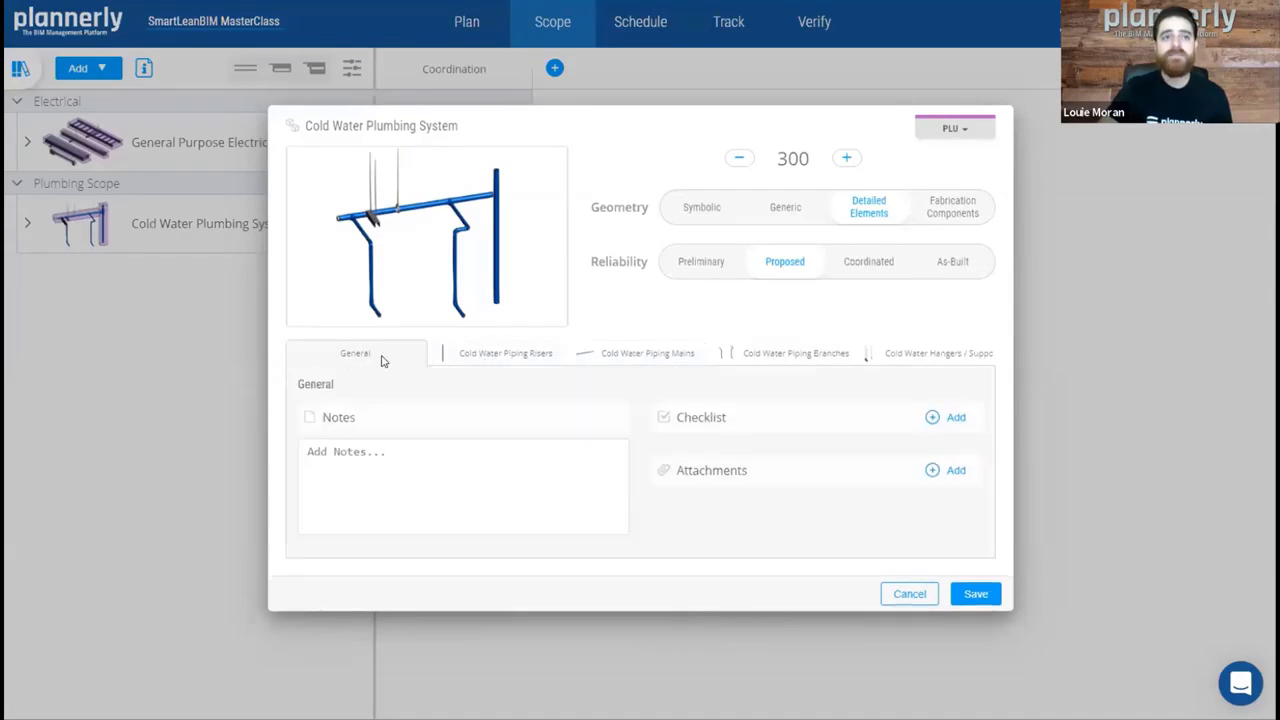
click(493, 467)
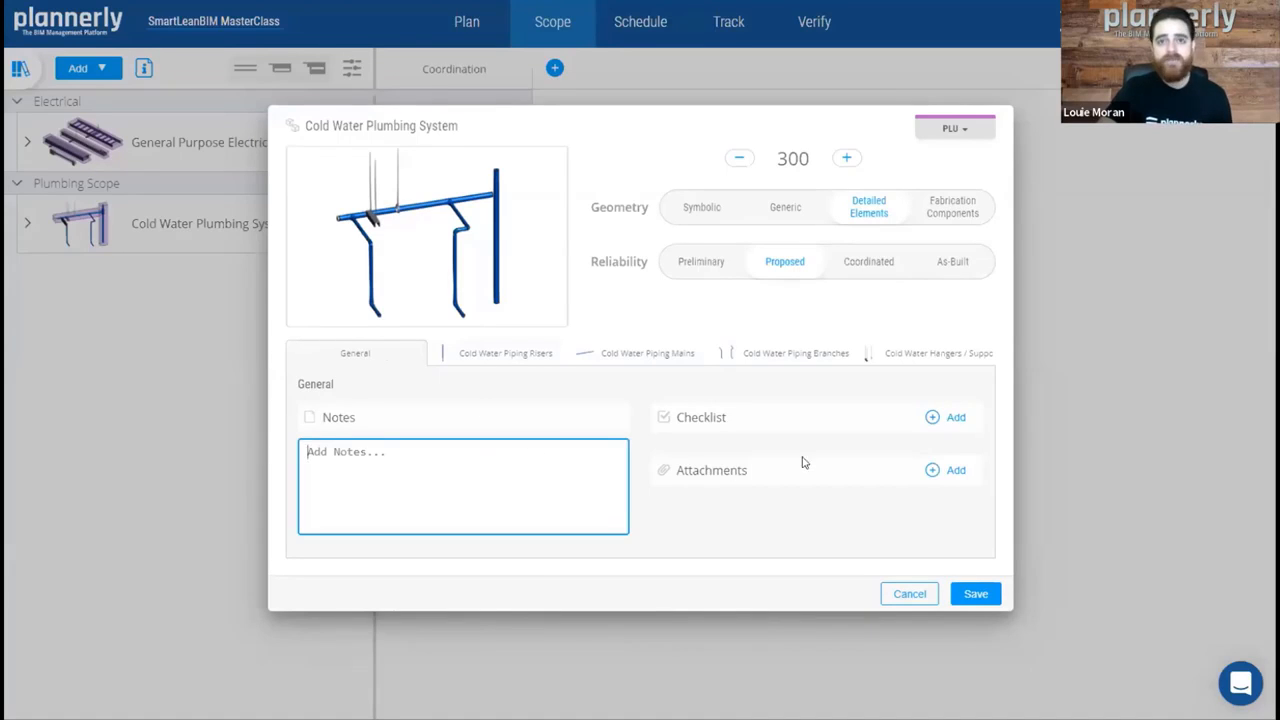
click(930, 418)
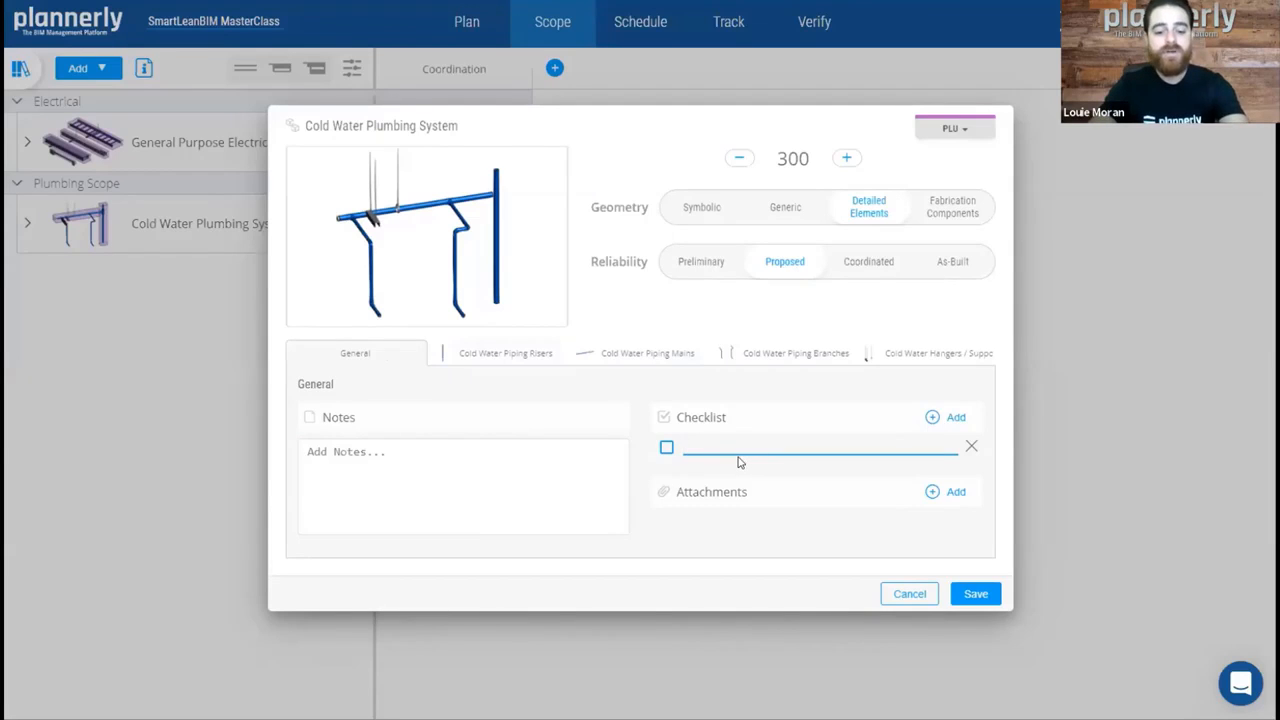
text(B)
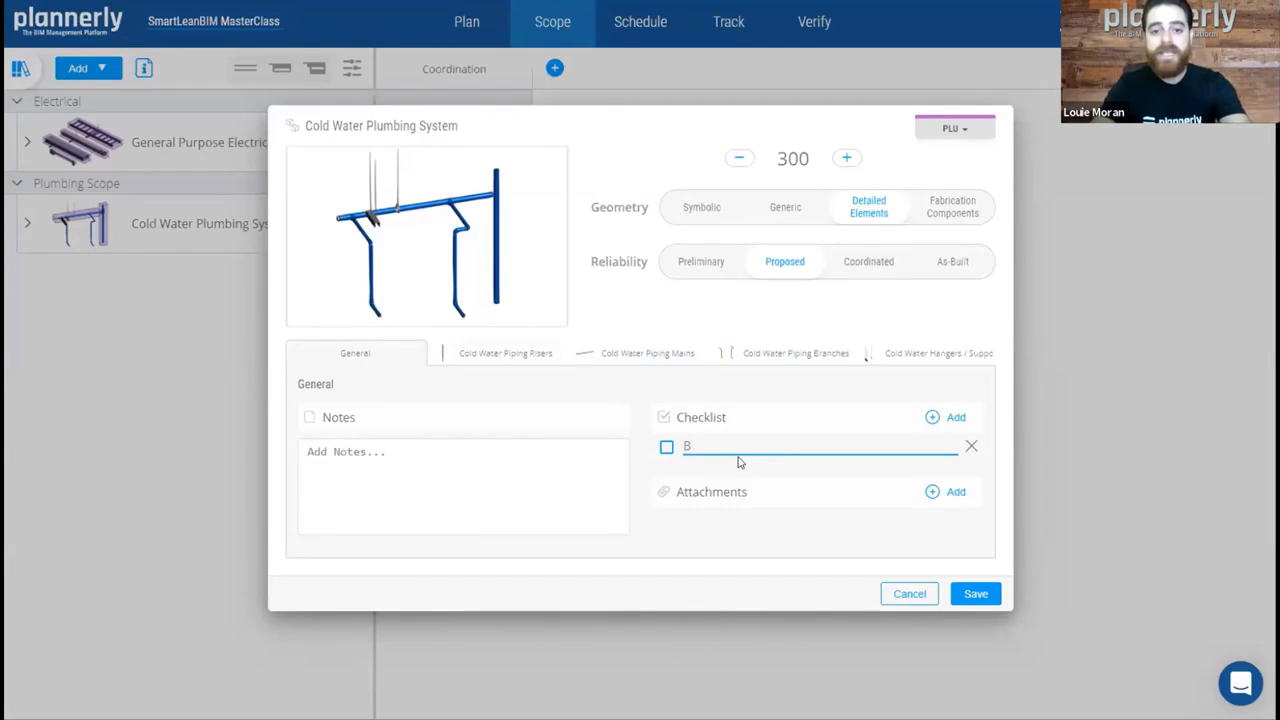
key(BackSpace)
text(1/4")
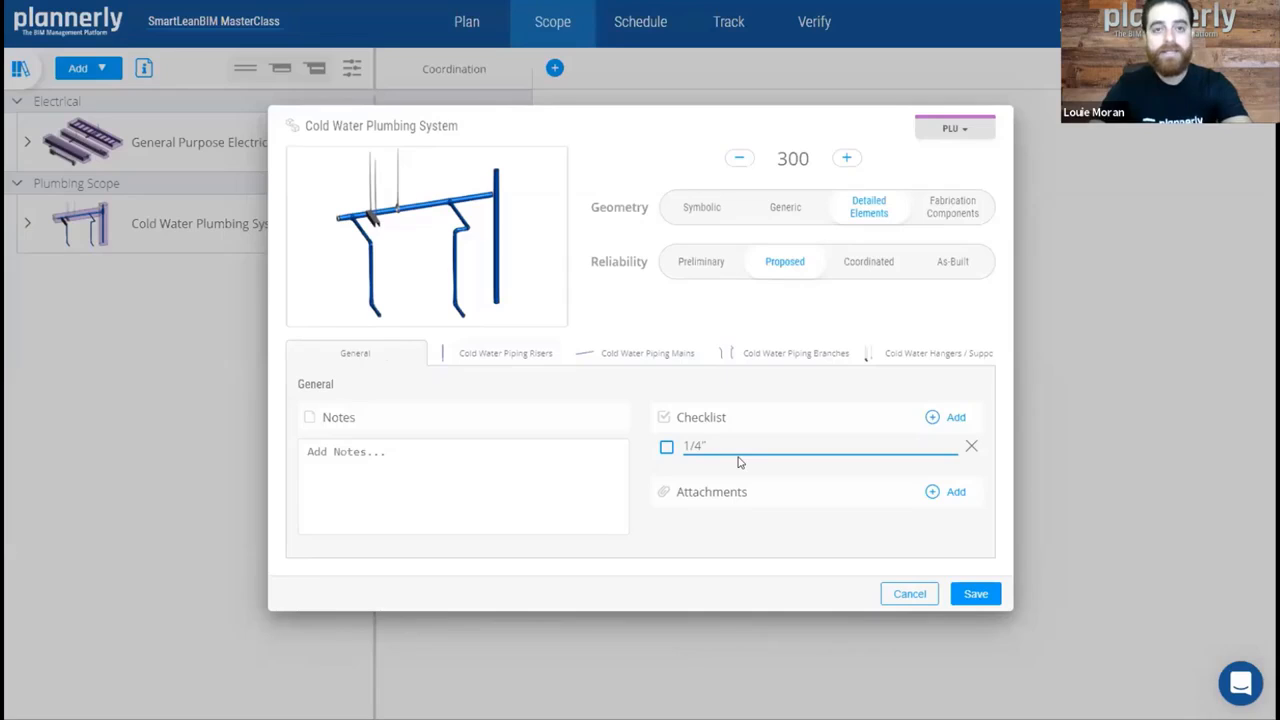
text( and above)
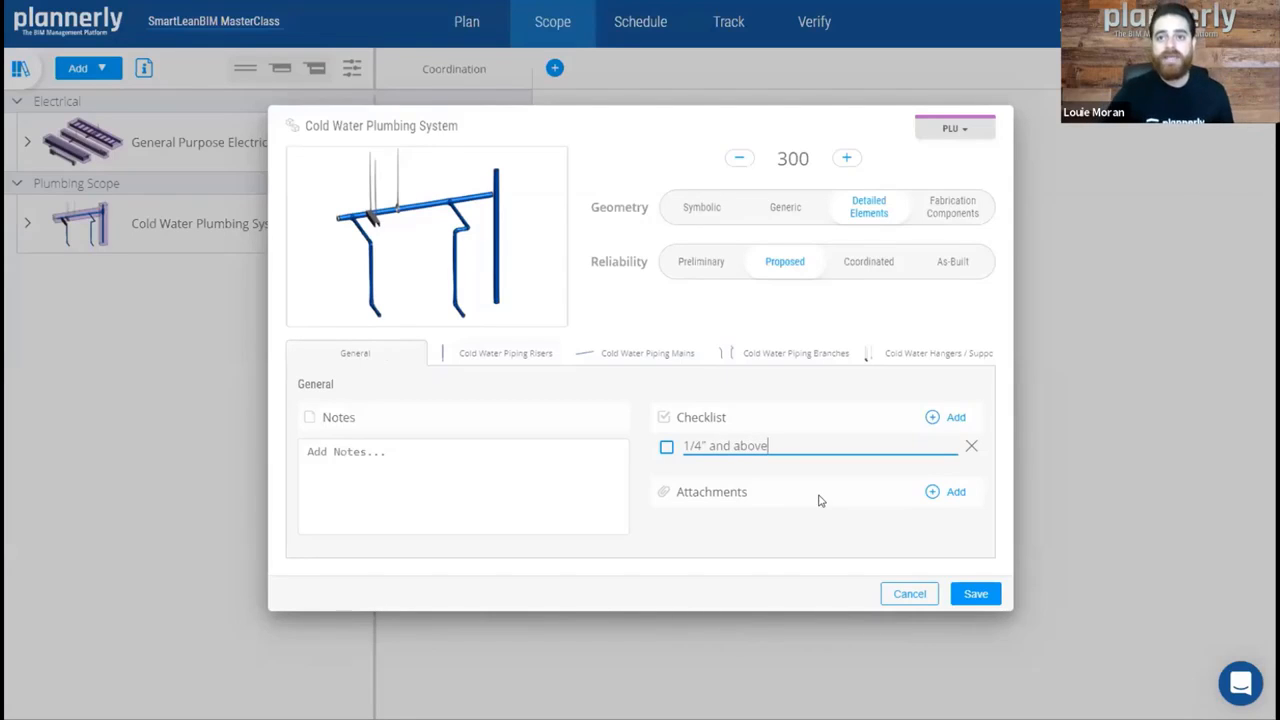
click(974, 597)
click(858, 444)
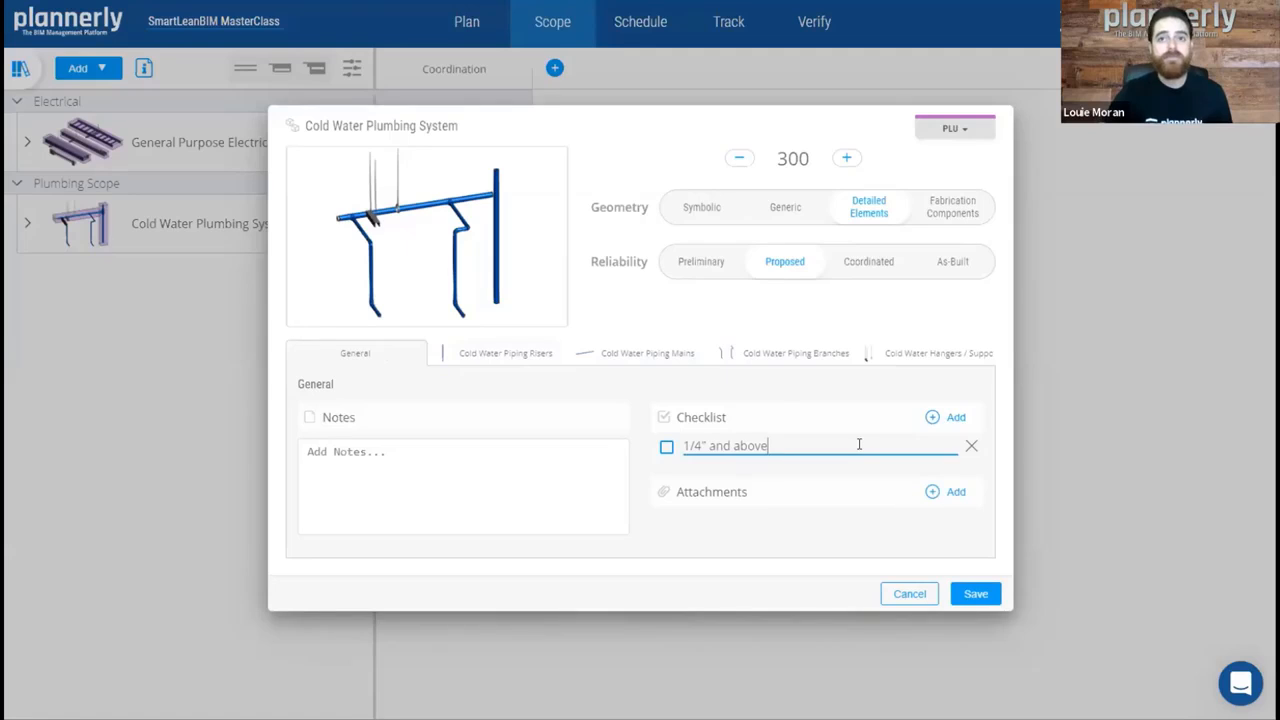
key(Return)
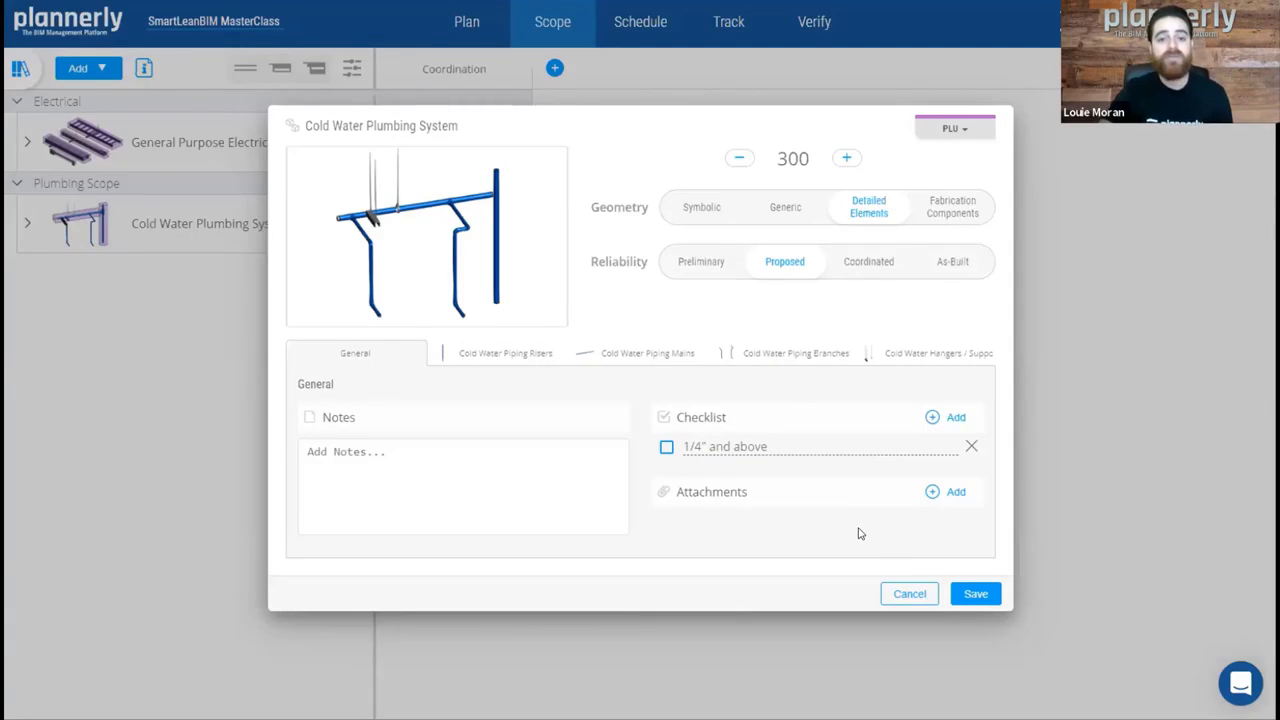
click(973, 594)
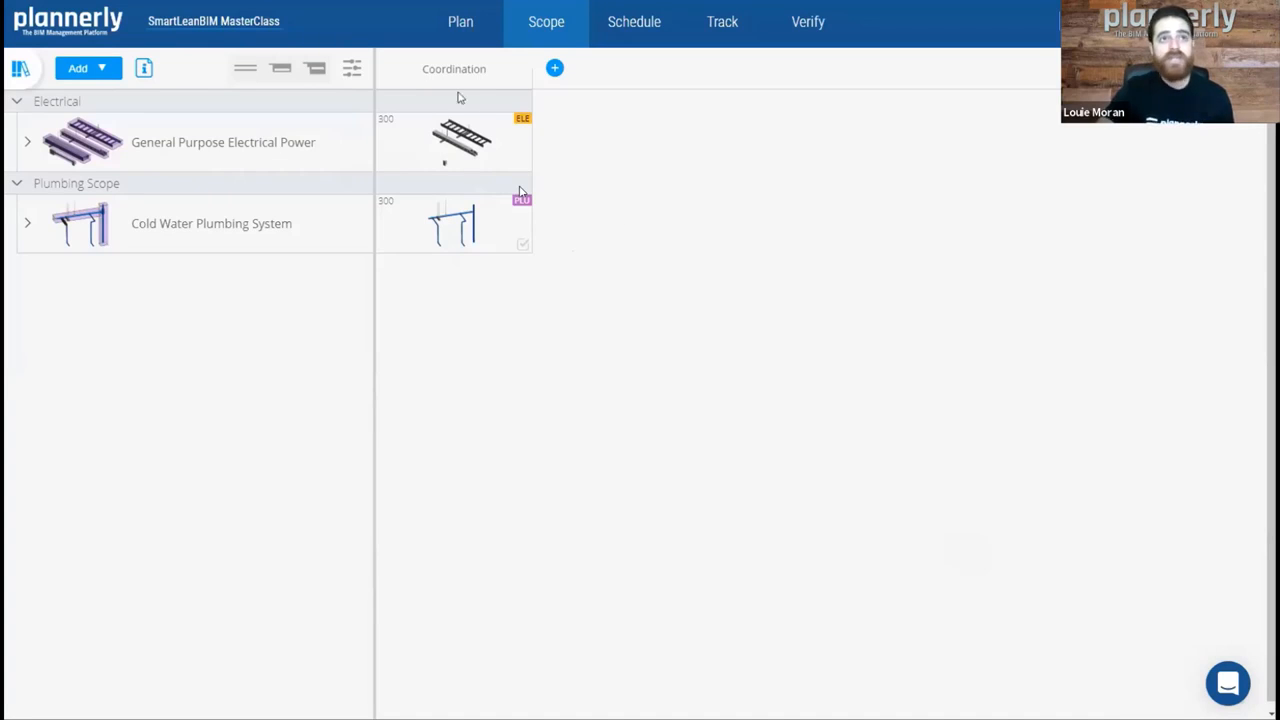
- Open the scope library and switch its source from the Element Library to the Plannerly HQ project
click(30, 70)
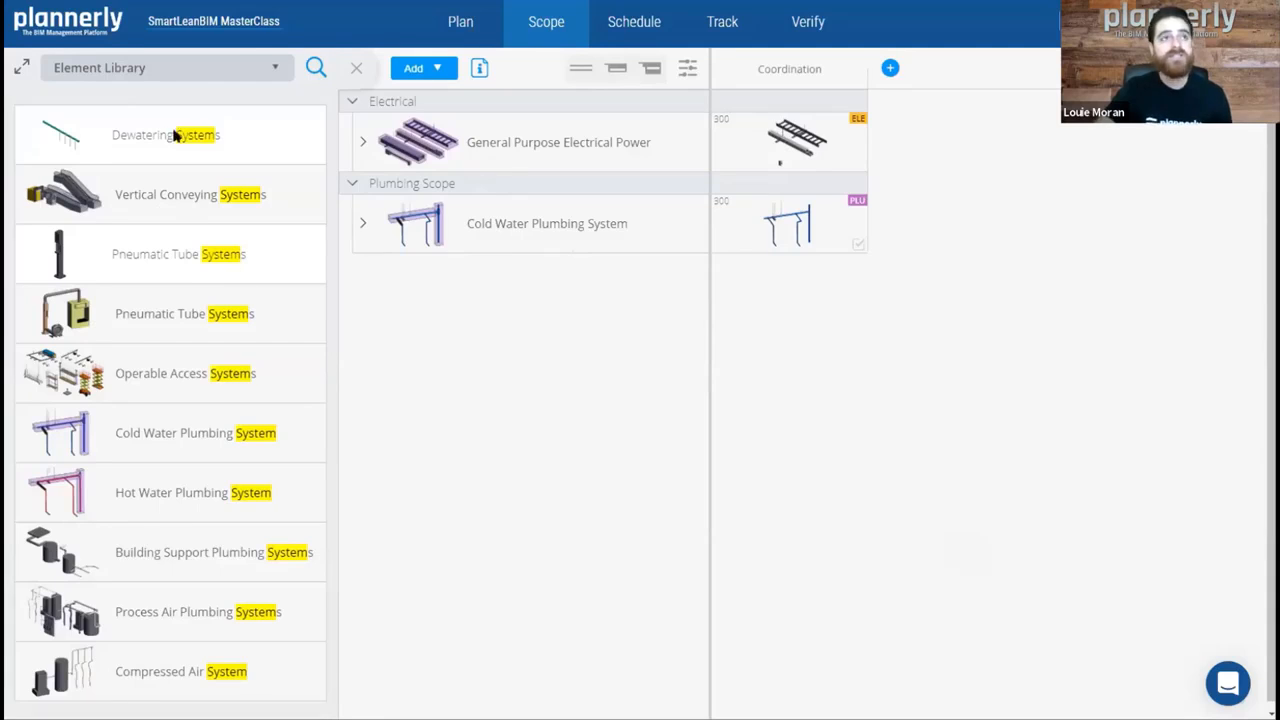
click(174, 72)
mouse_move(140, 128)
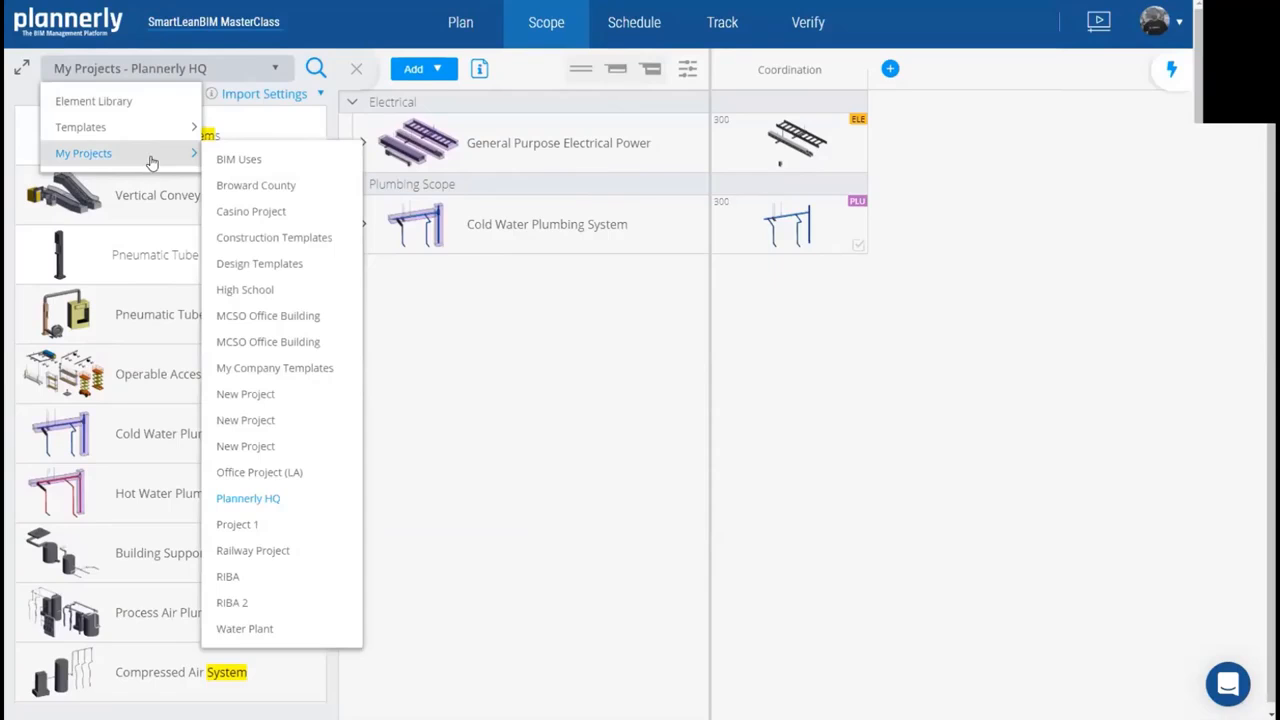
- Exclude Attachments and Notes from the library's import settings, leaving No Milestones selected, and close the library
click(250, 95)
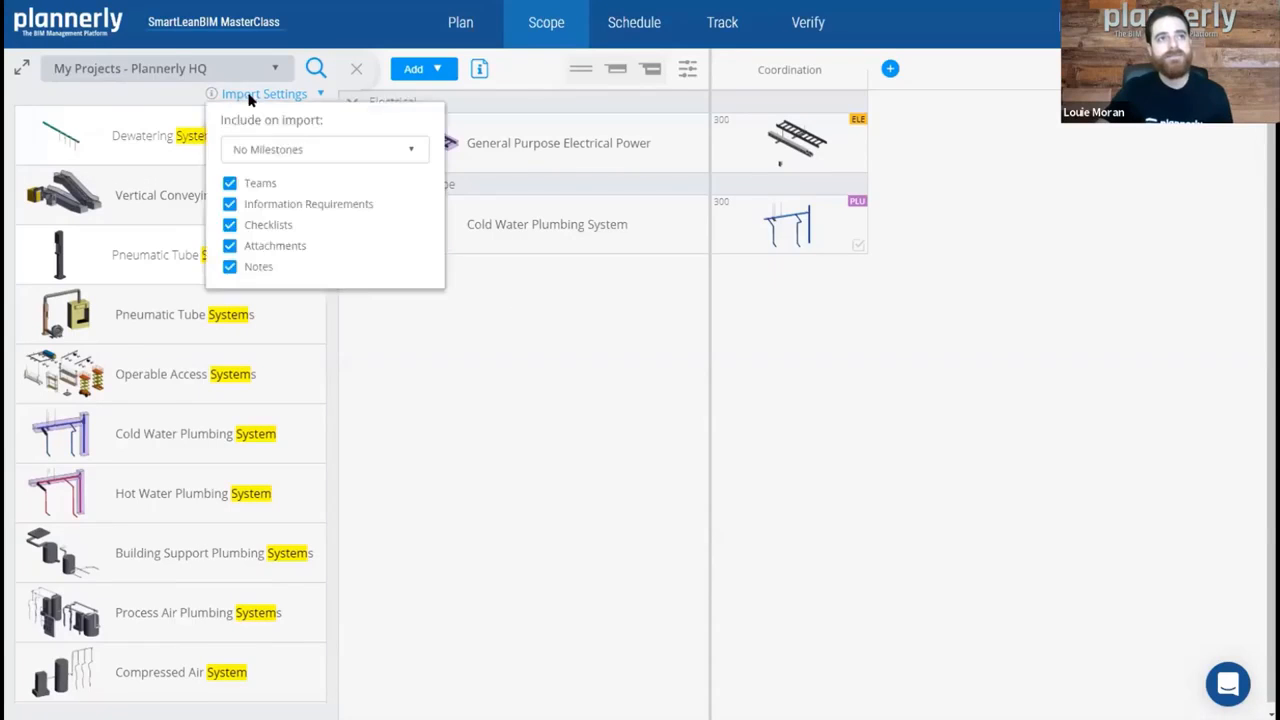
click(260, 152)
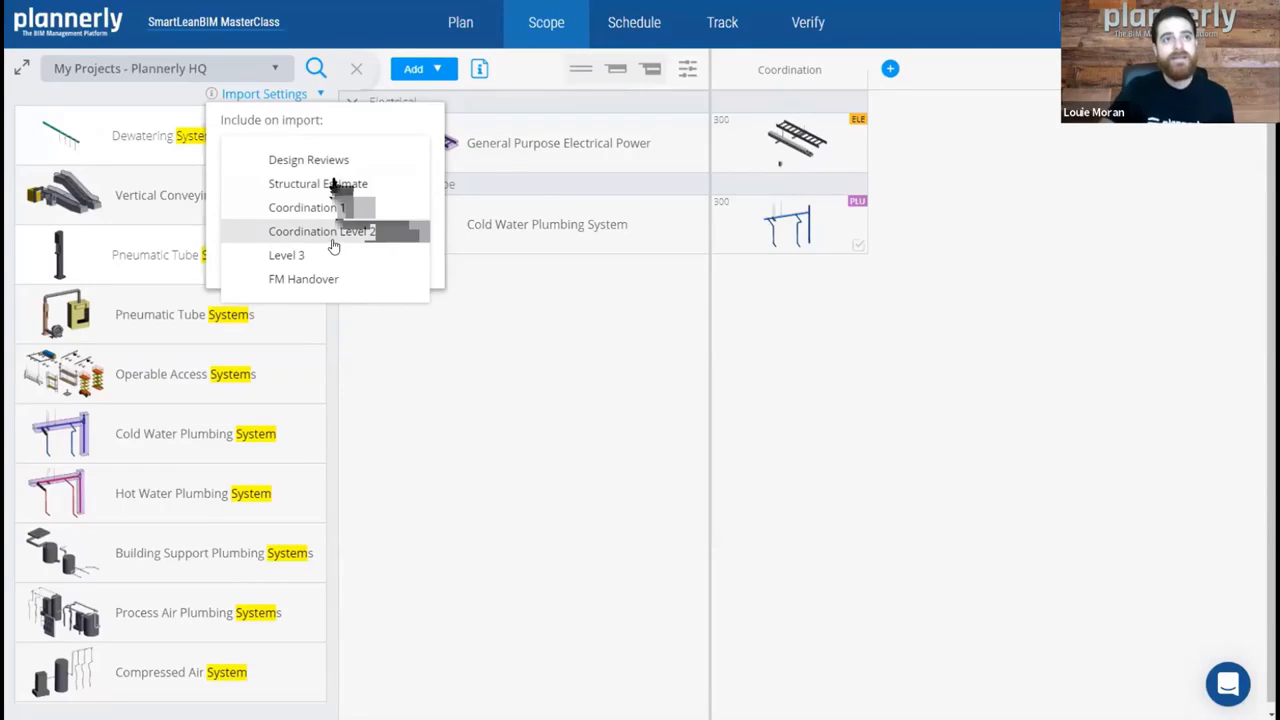
click(438, 239)
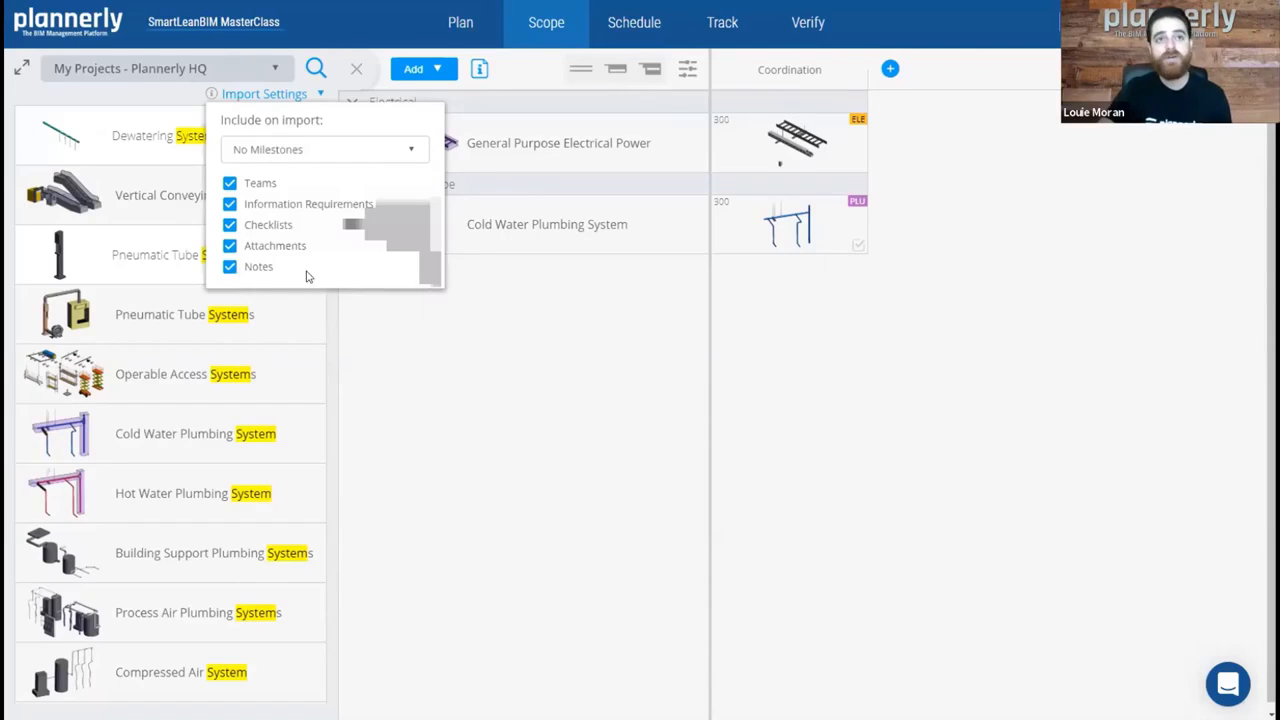
click(229, 246)
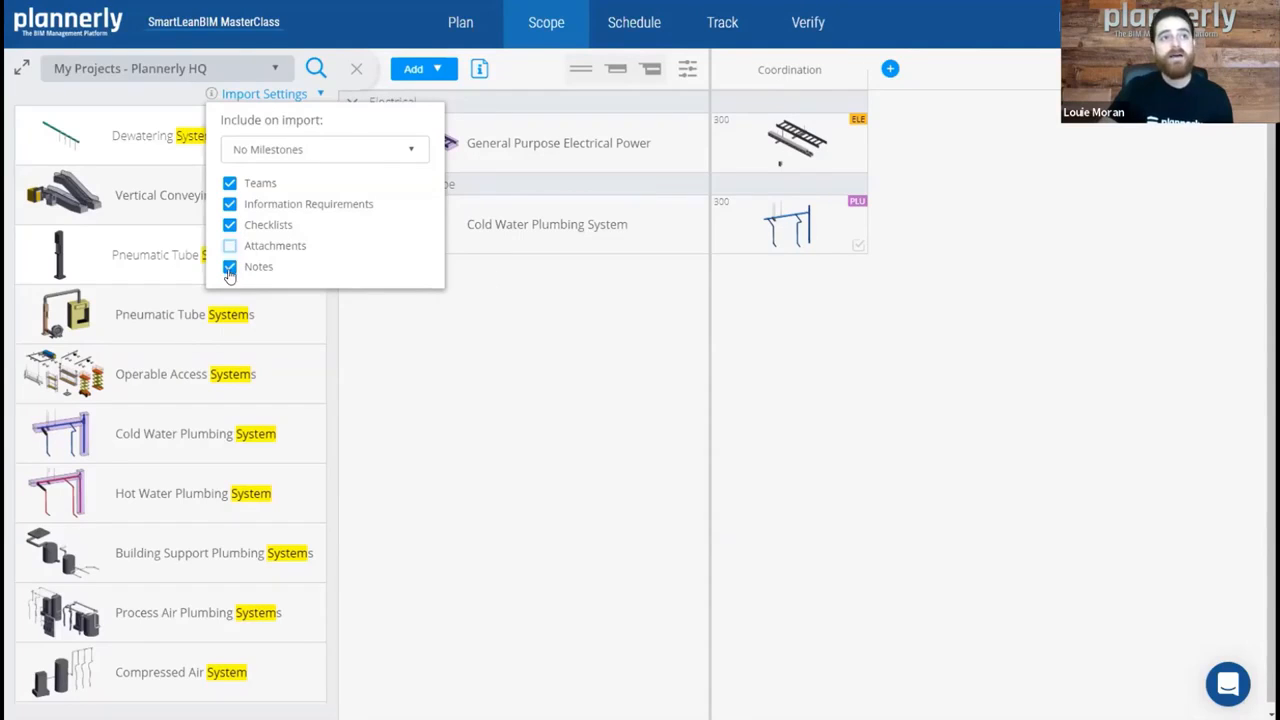
click(229, 266)
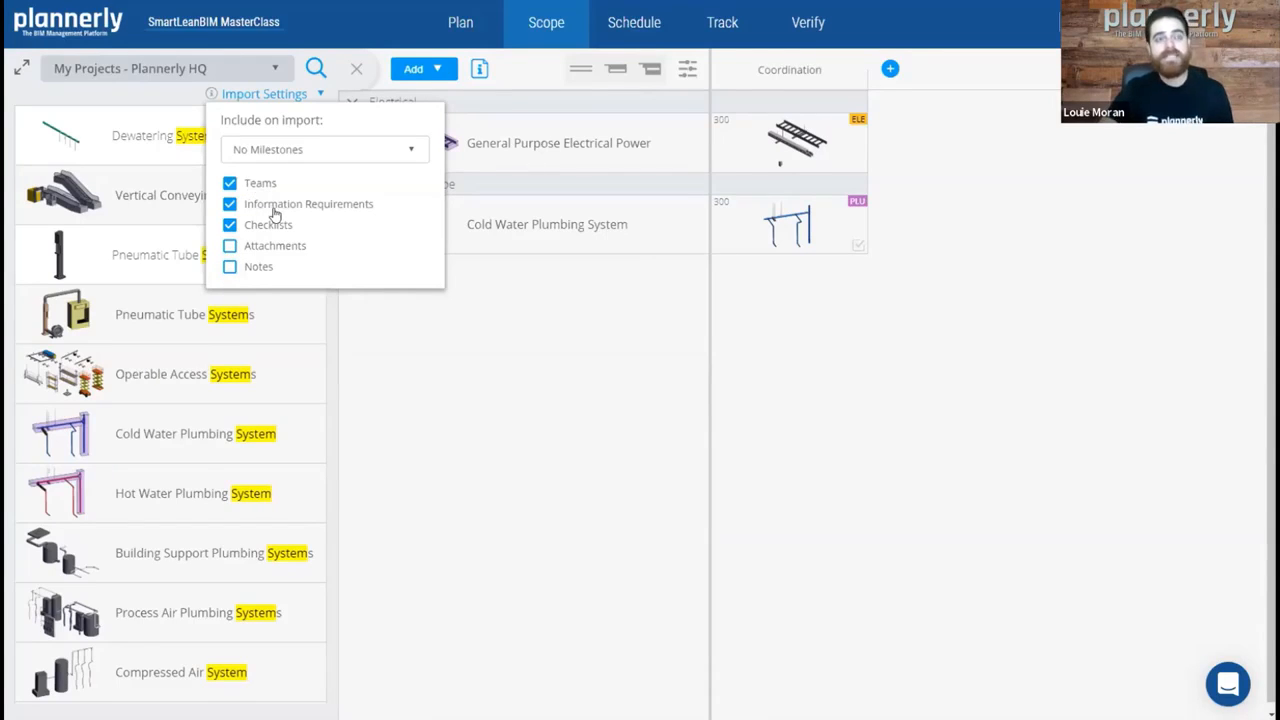
click(527, 287)
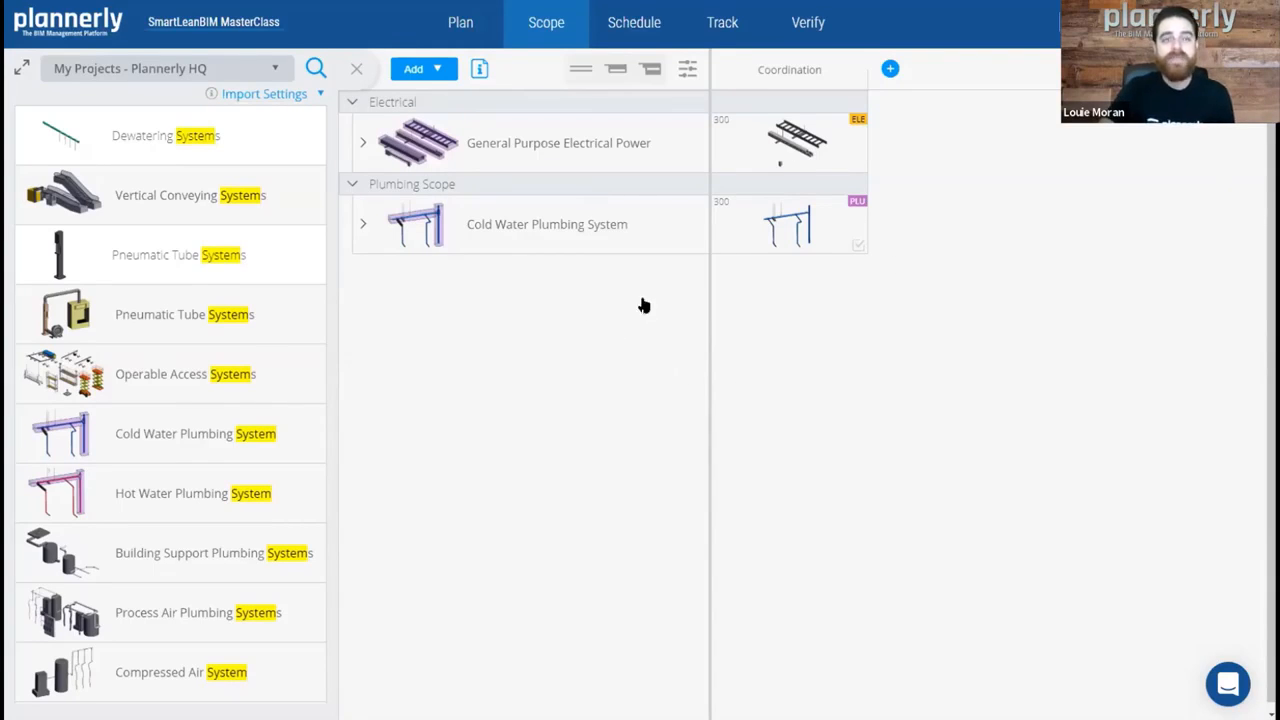
click(354, 68)
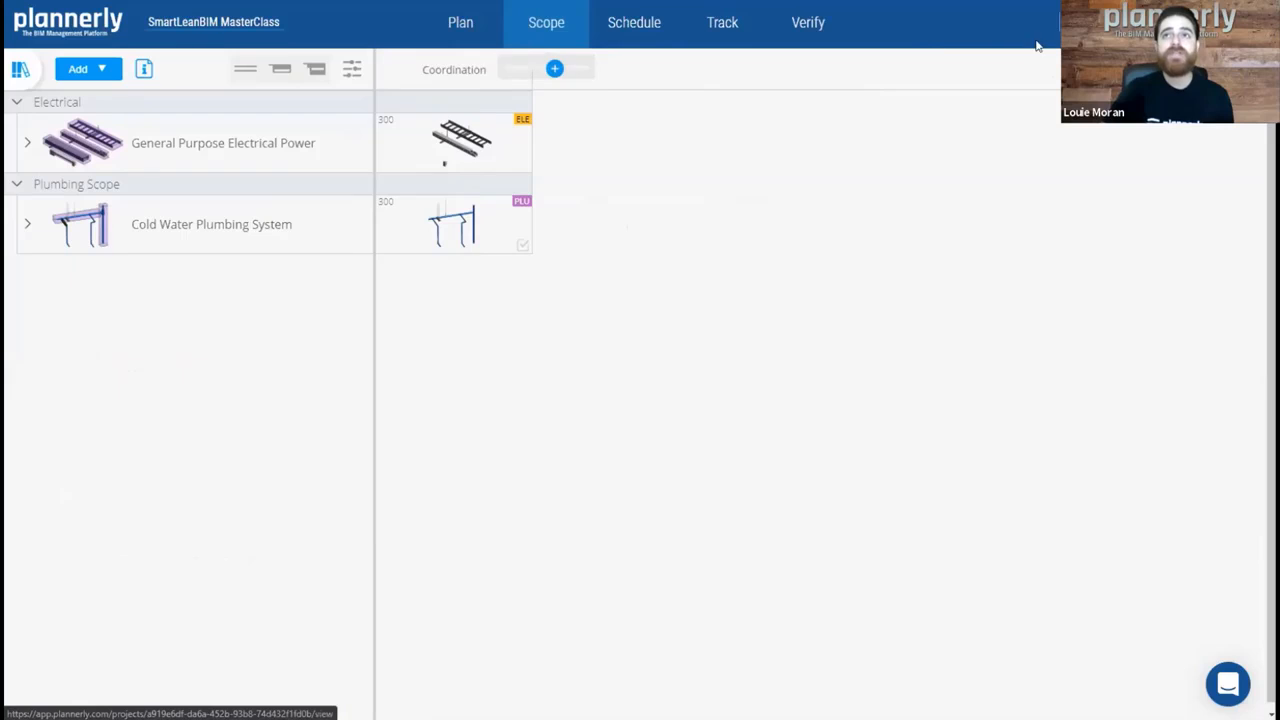
- Start a PDF document that includes the Plan and Scope sections and title it BEP V001
click(1078, 26)
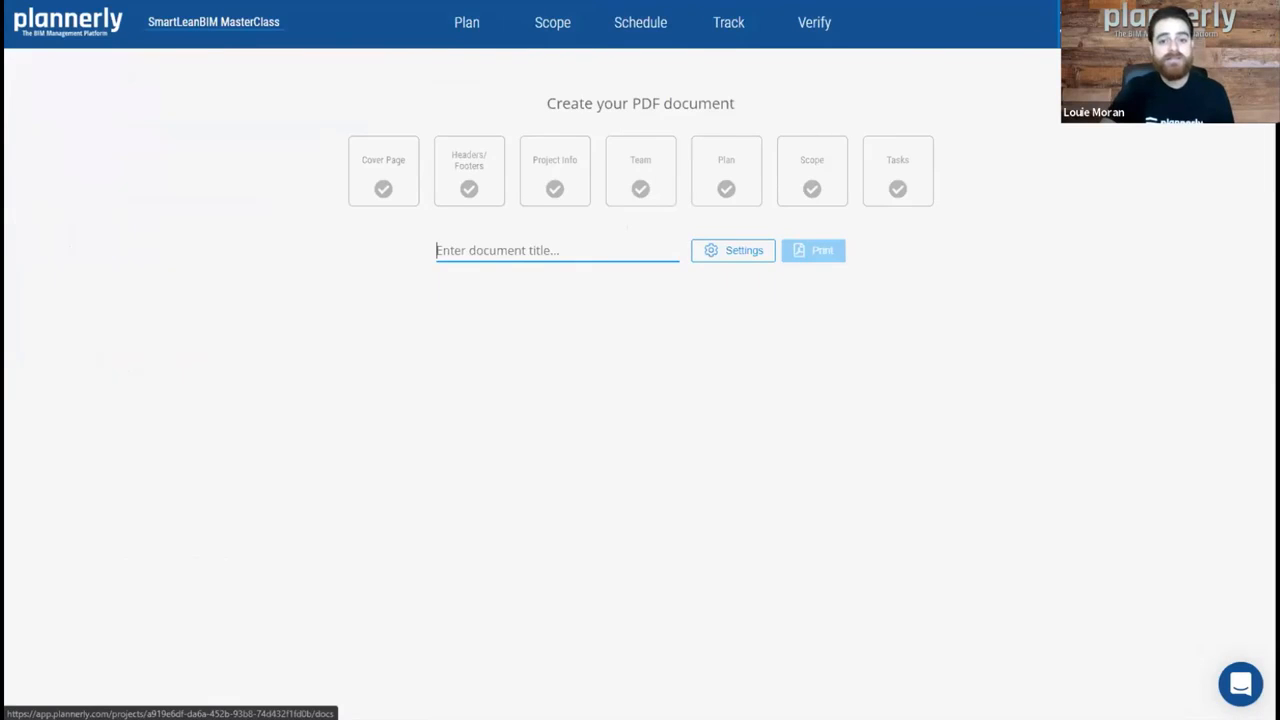
click(713, 177)
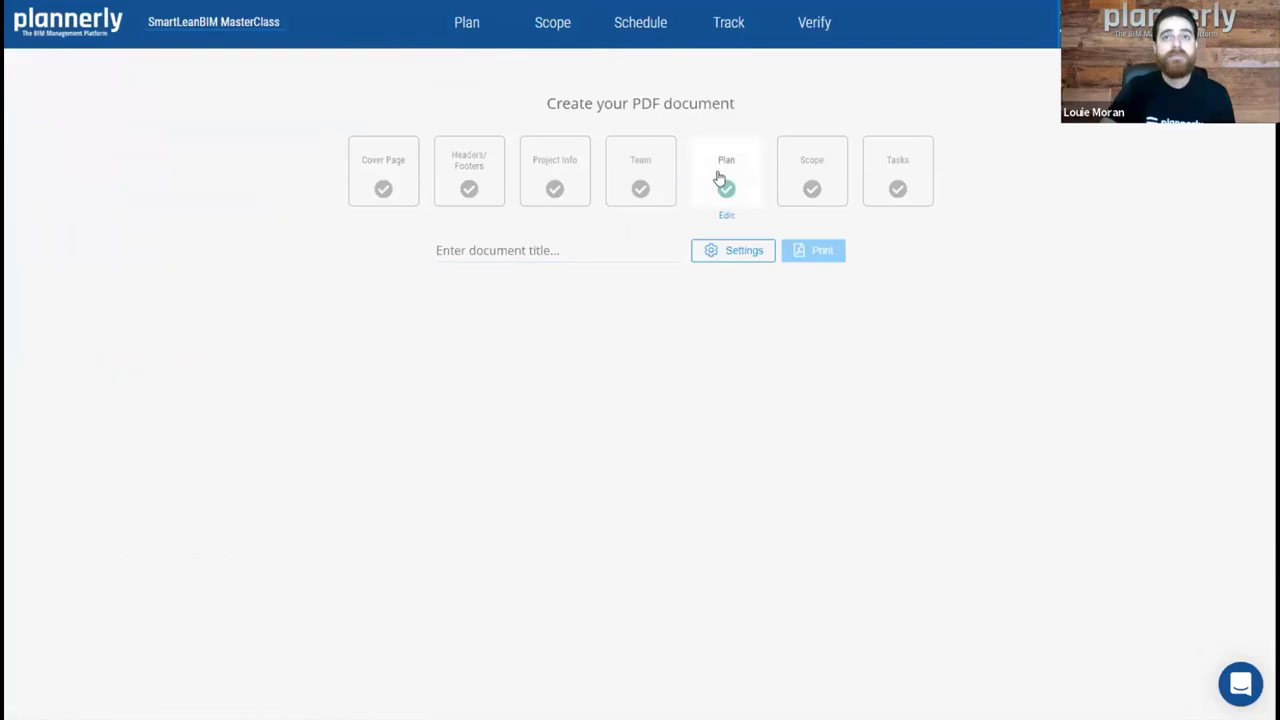
click(808, 177)
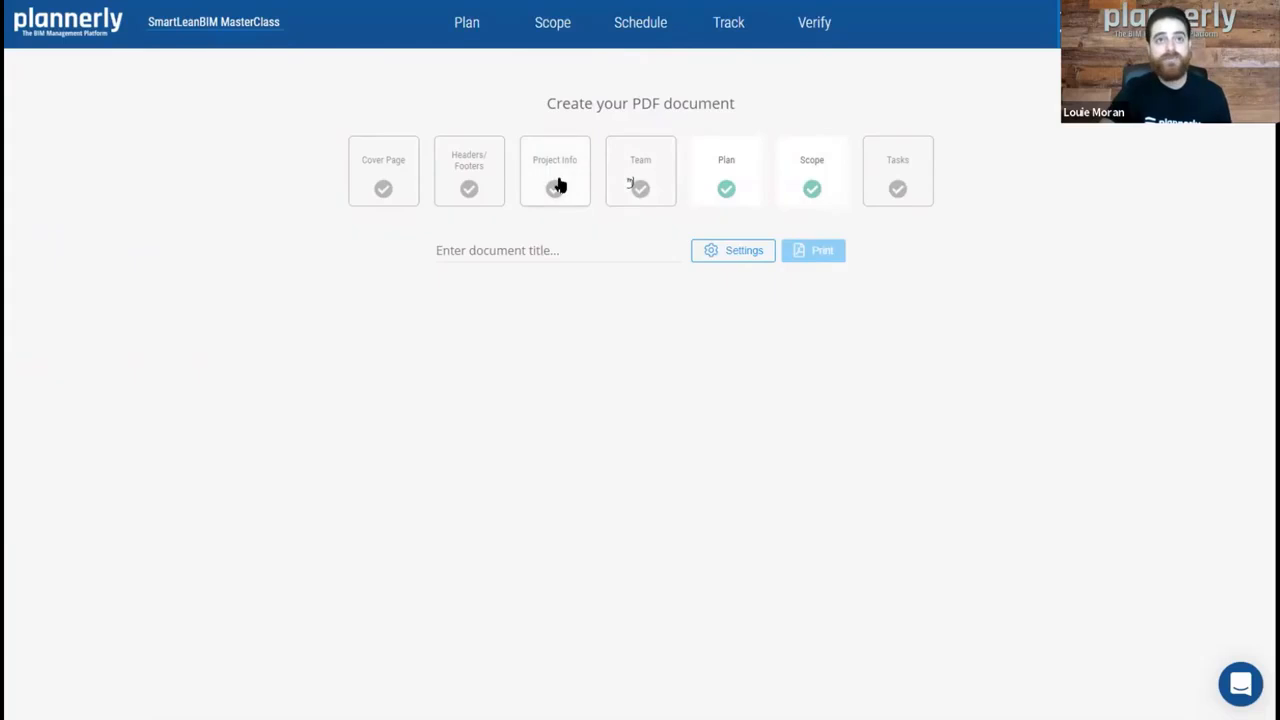
click(487, 250)
text(BE)
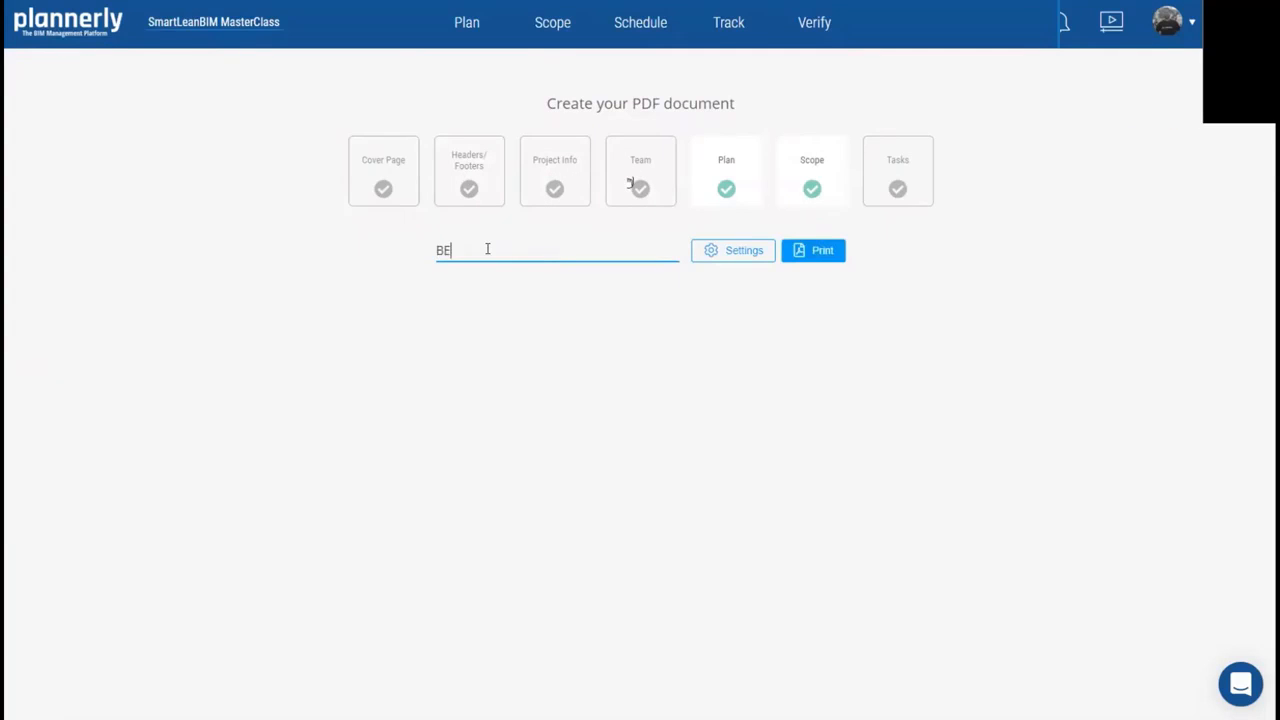
text(P V001)
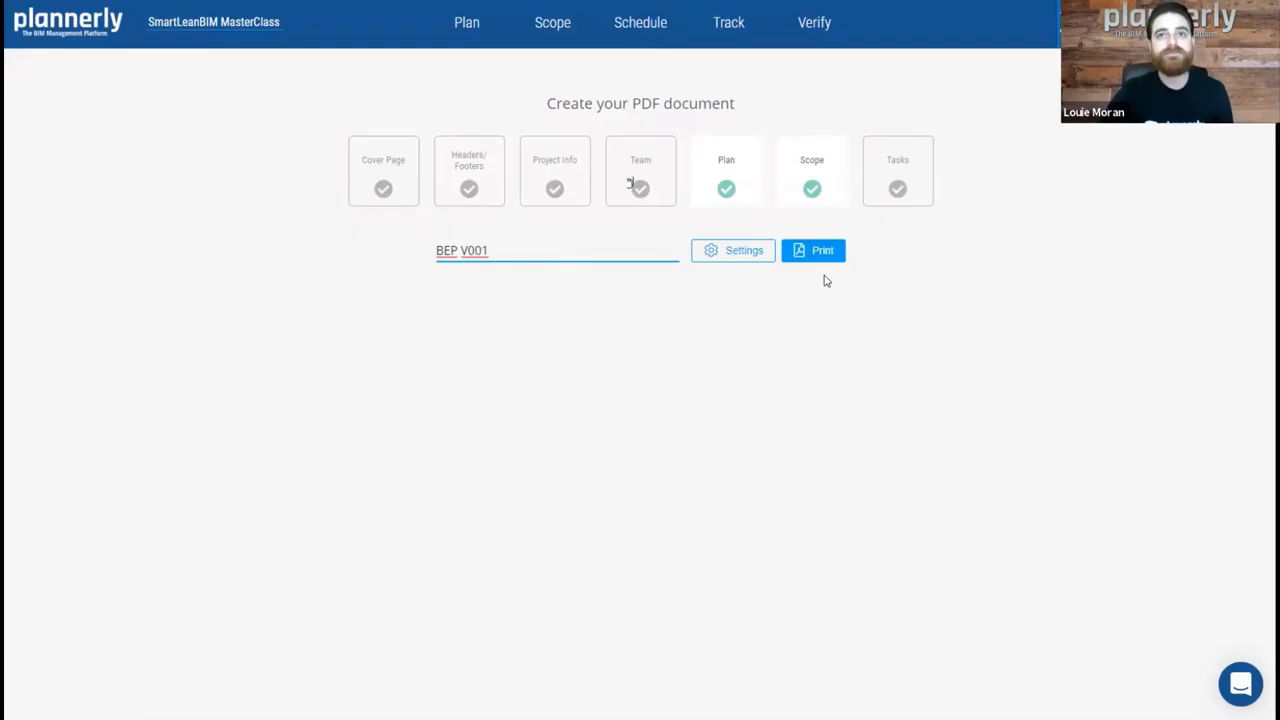
- Review the milestone and team choices in the PDF's Scope settings and save with All Milestones and All Teams
click(815, 215)
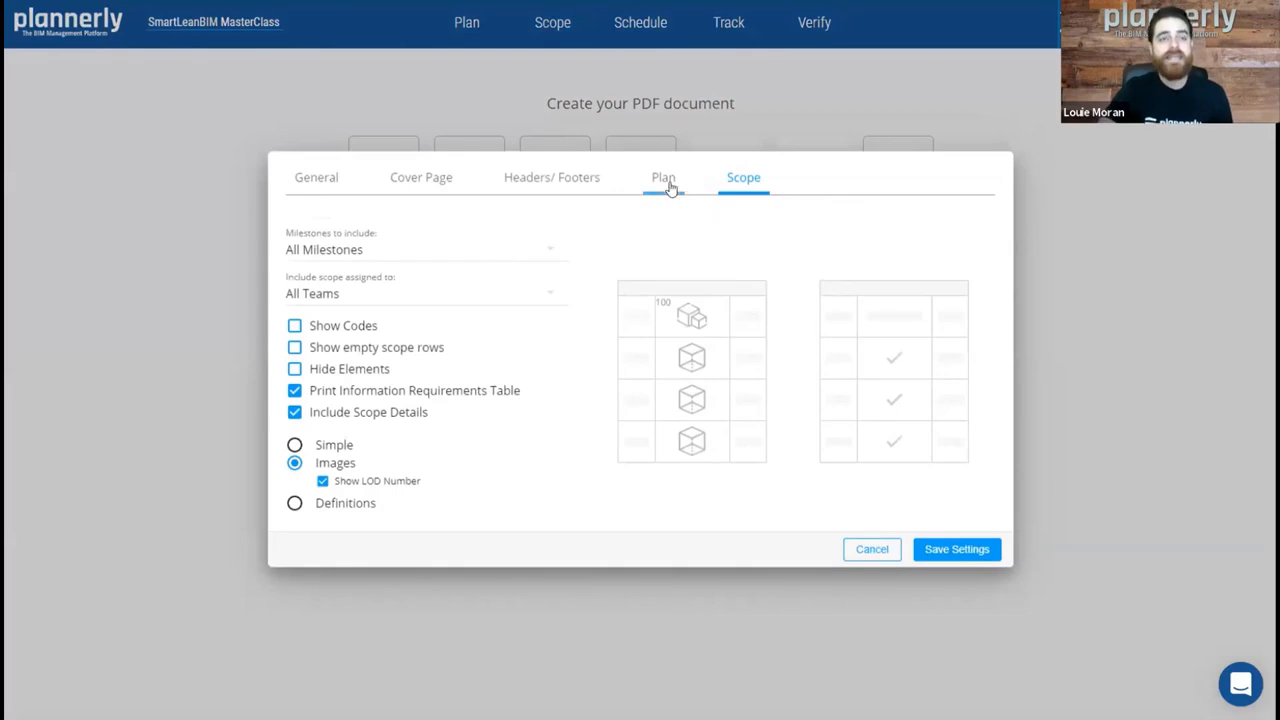
click(473, 252)
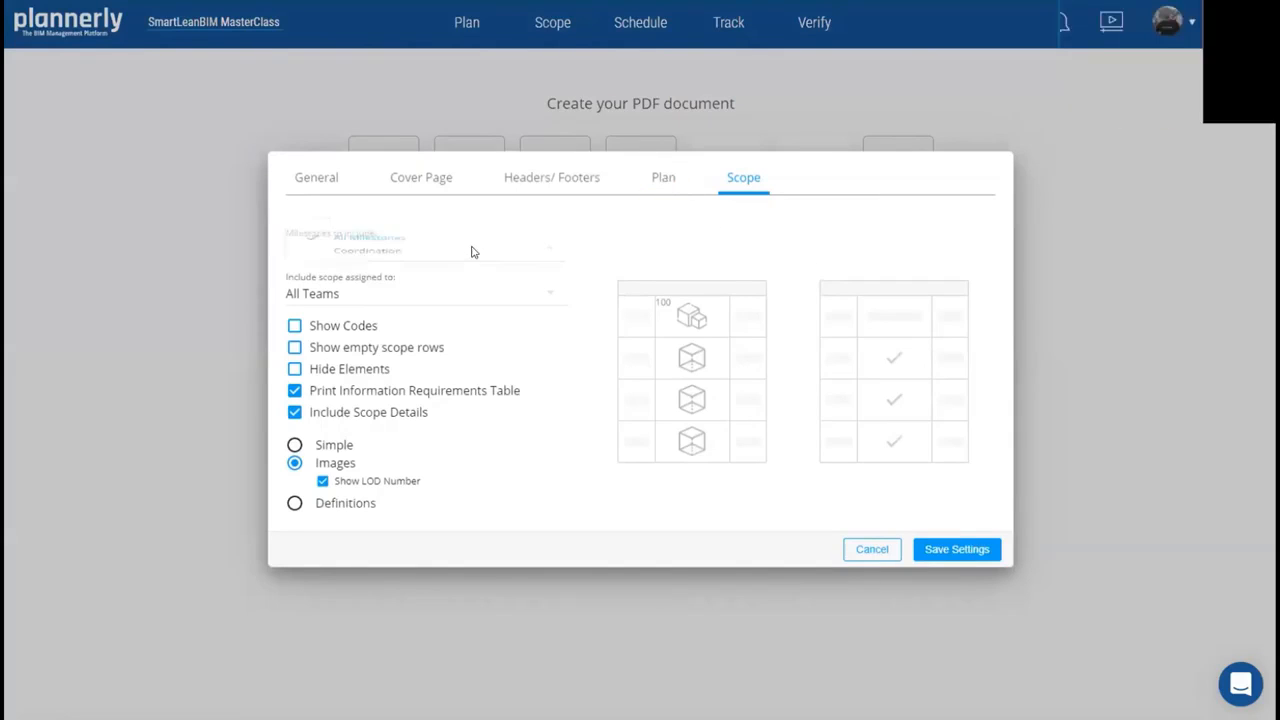
click(598, 246)
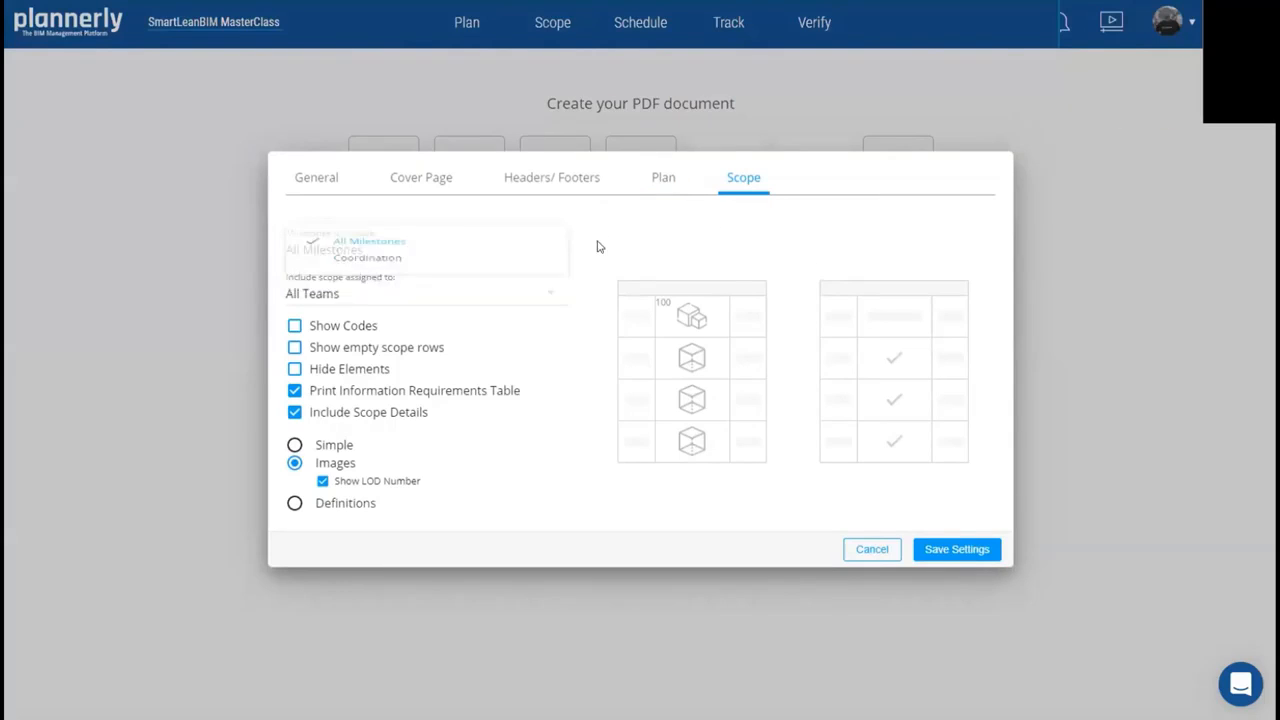
click(463, 255)
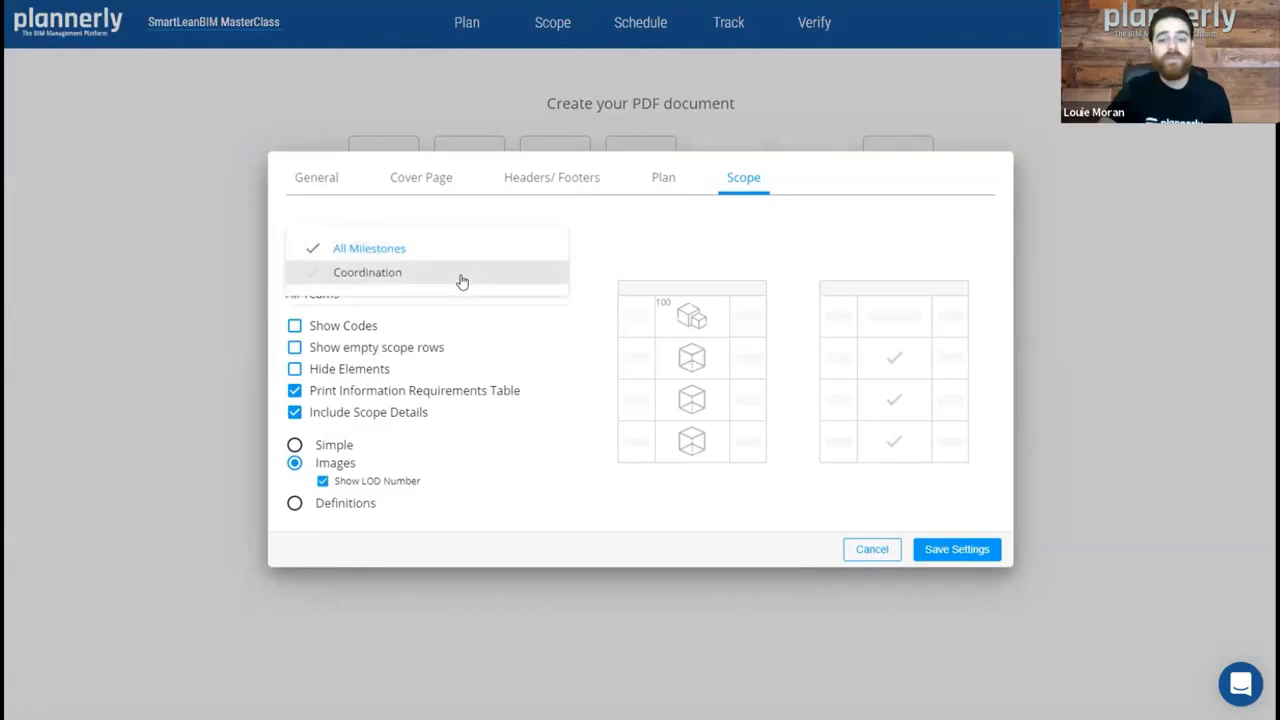
click(694, 248)
click(467, 299)
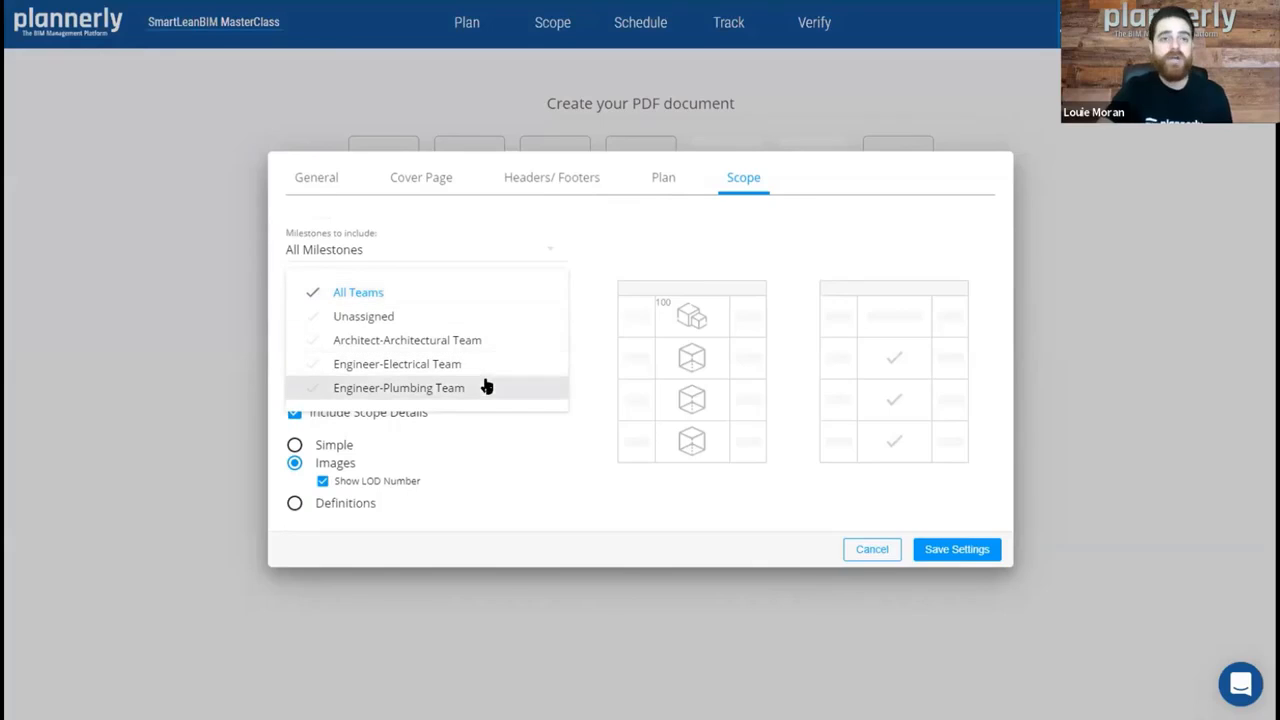
click(618, 285)
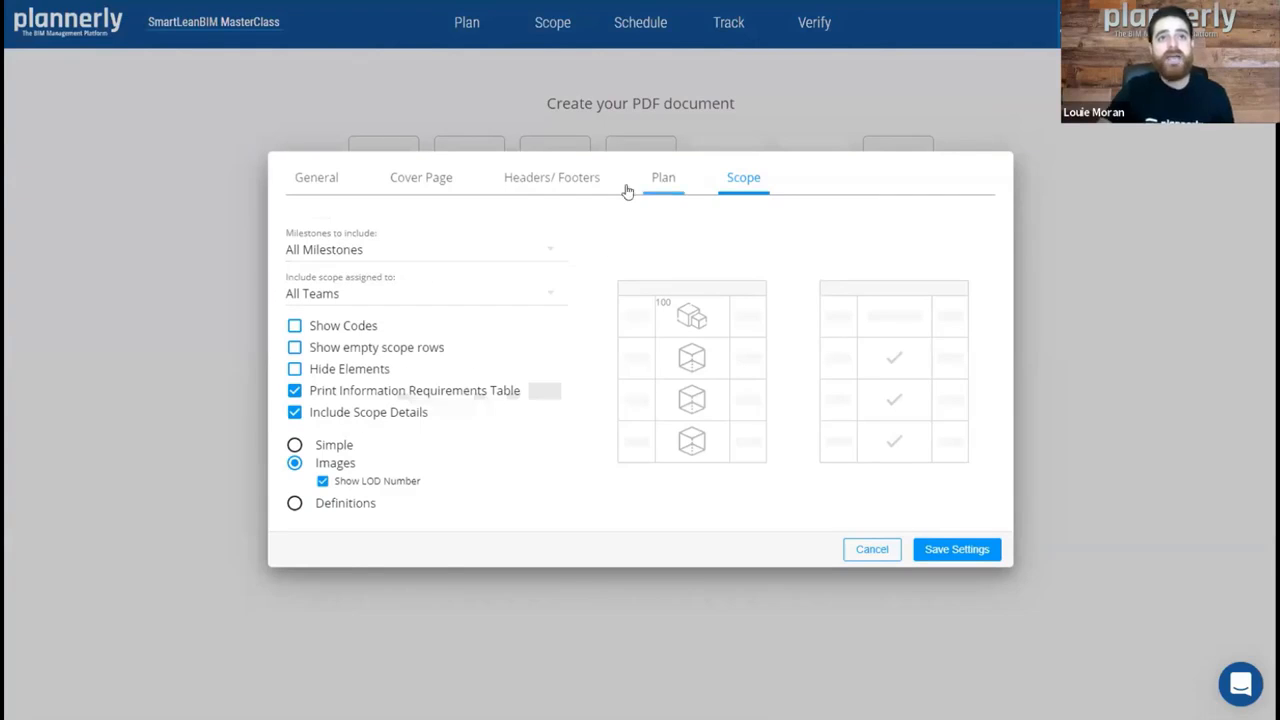
click(983, 554)
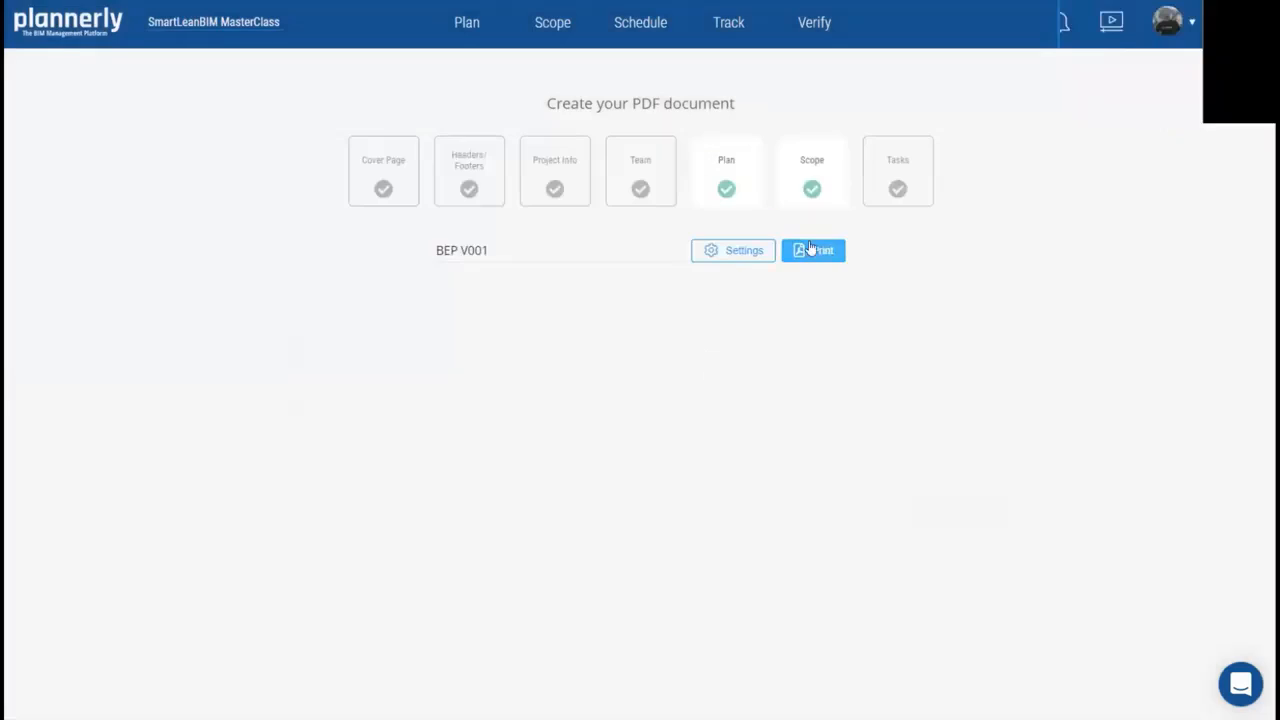
- Print the BEP V001 document to PDF and open it from the archive
click(811, 249)
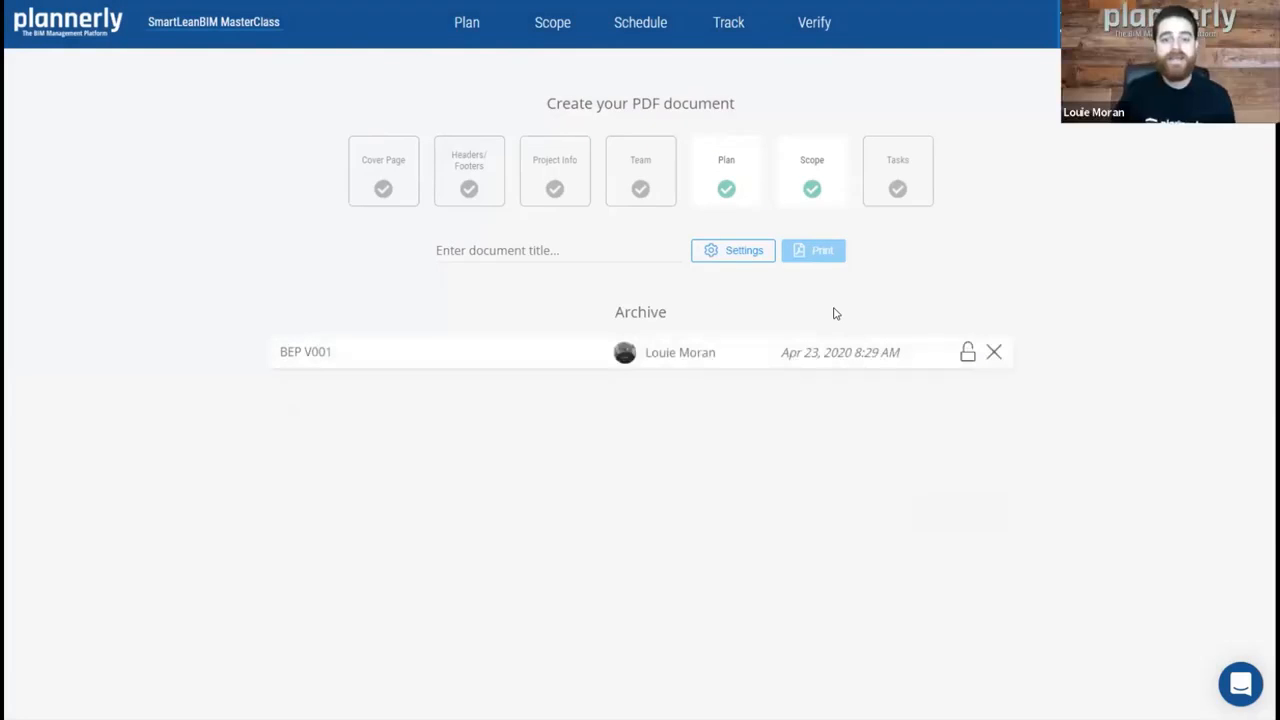
click(812, 355)
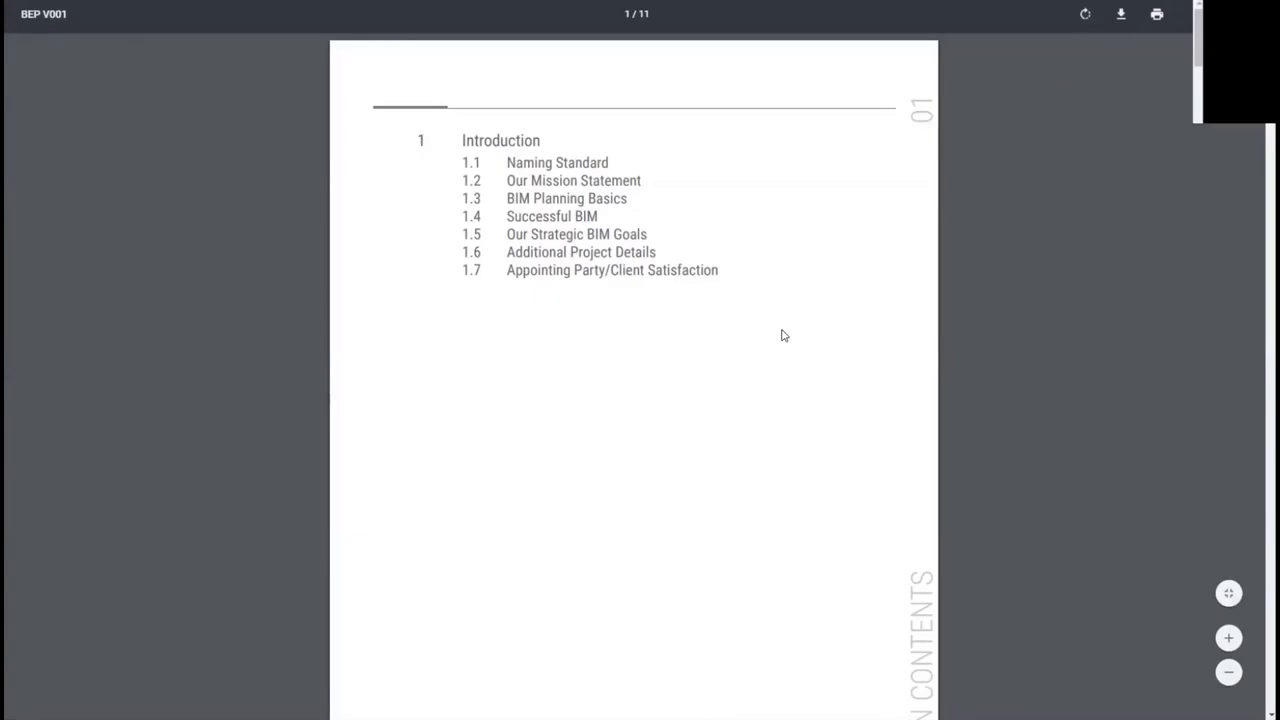
- Review the BEP V001 PDF from the Plan pages through to the Coordination scope table with its Electrical and Plumbing elements
scroll(784, 336, down, 7)
scroll(783, 336, down, 8)
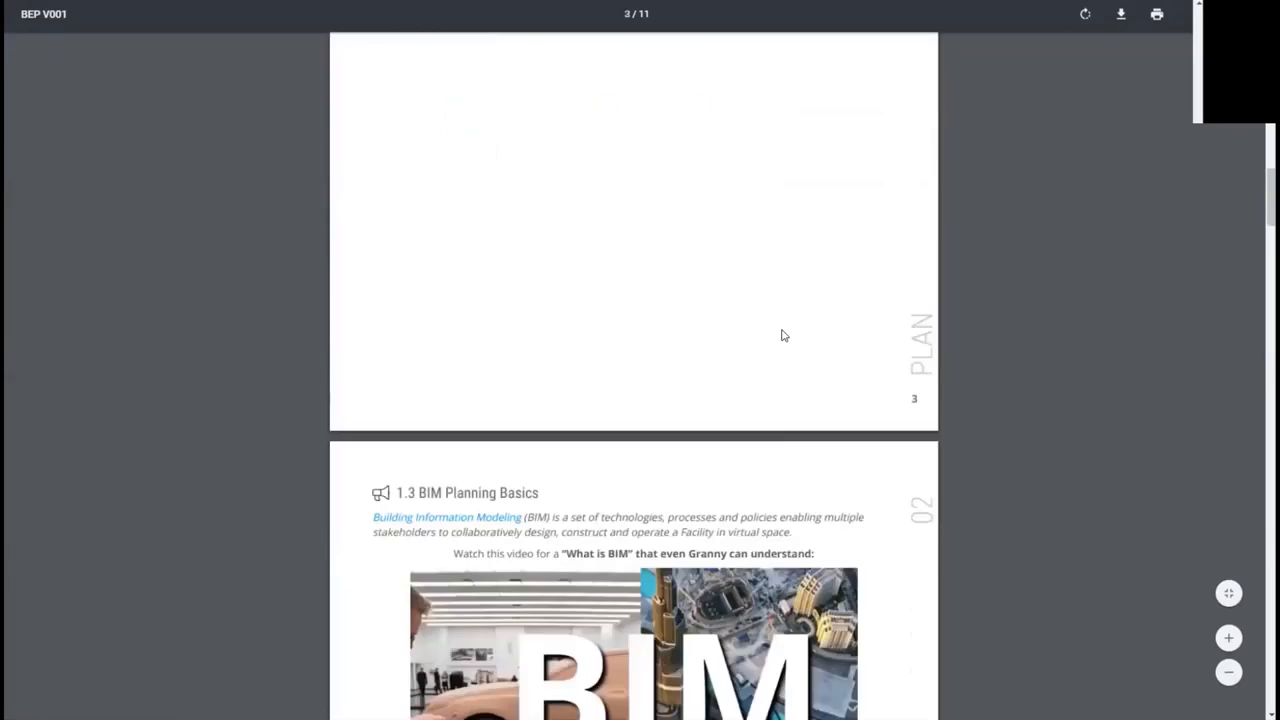
scroll(783, 336, down, 20)
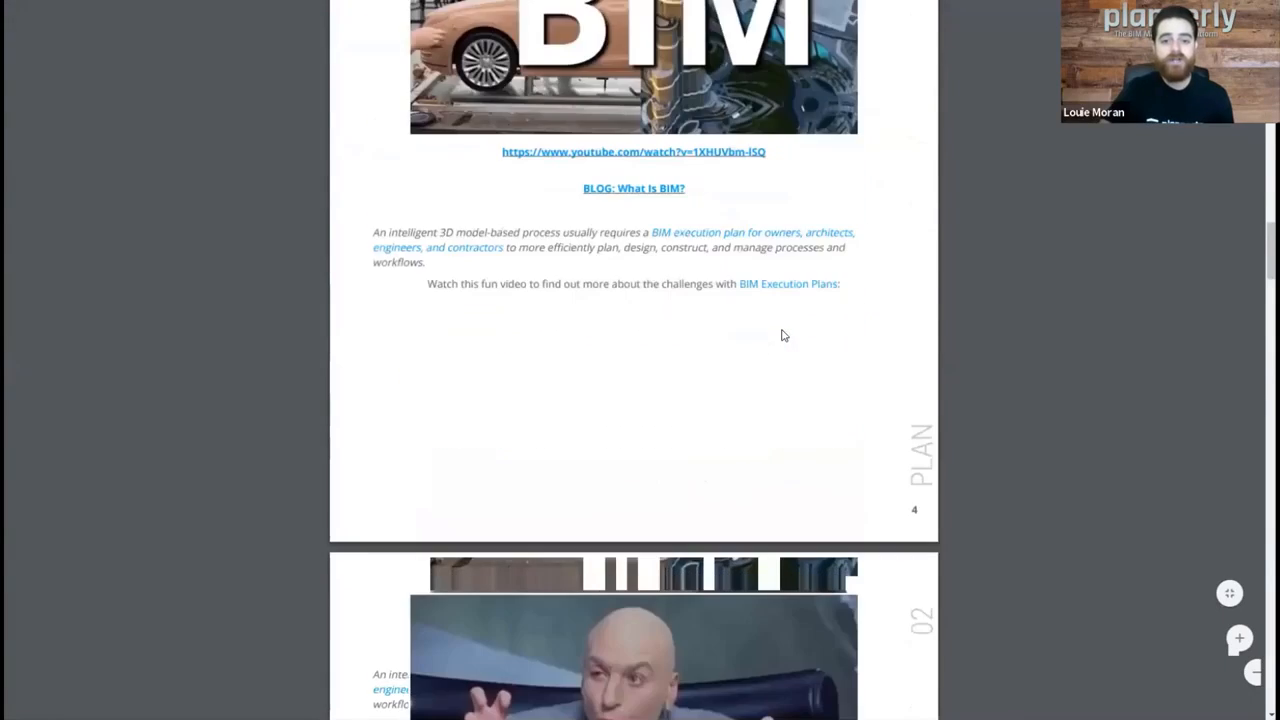
scroll(783, 336, down, 20)
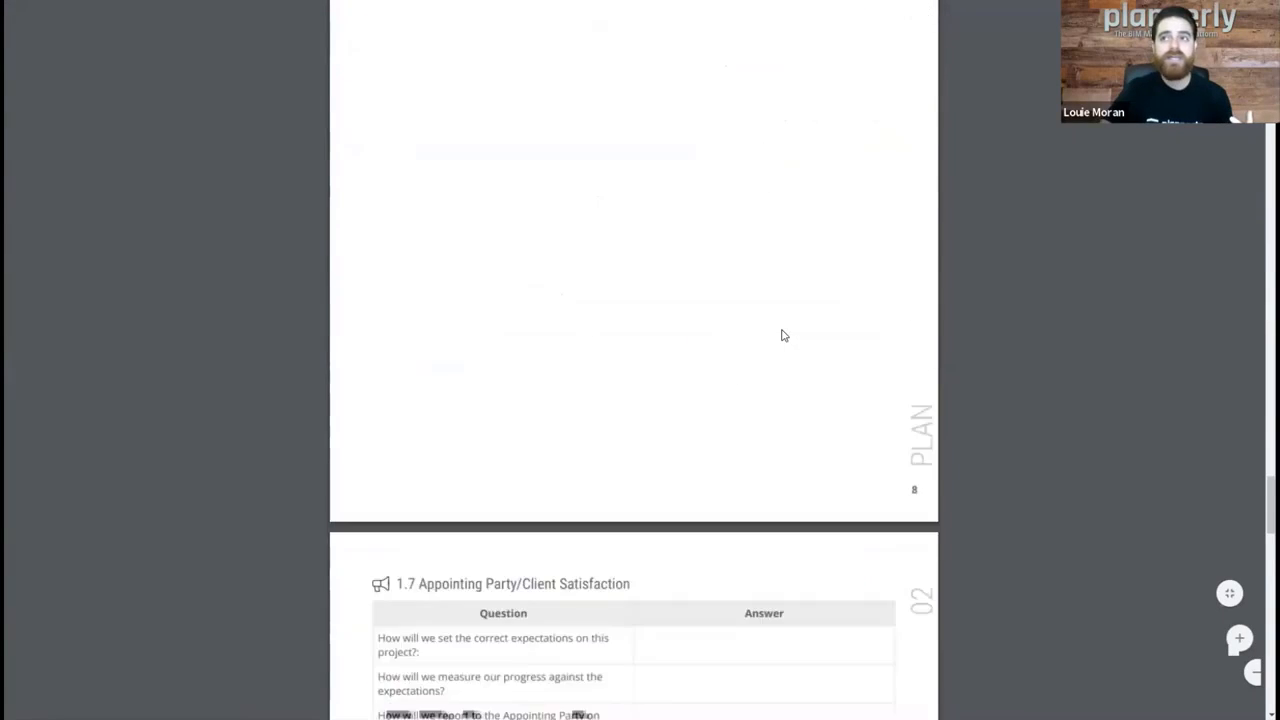
scroll(783, 336, up, 12)
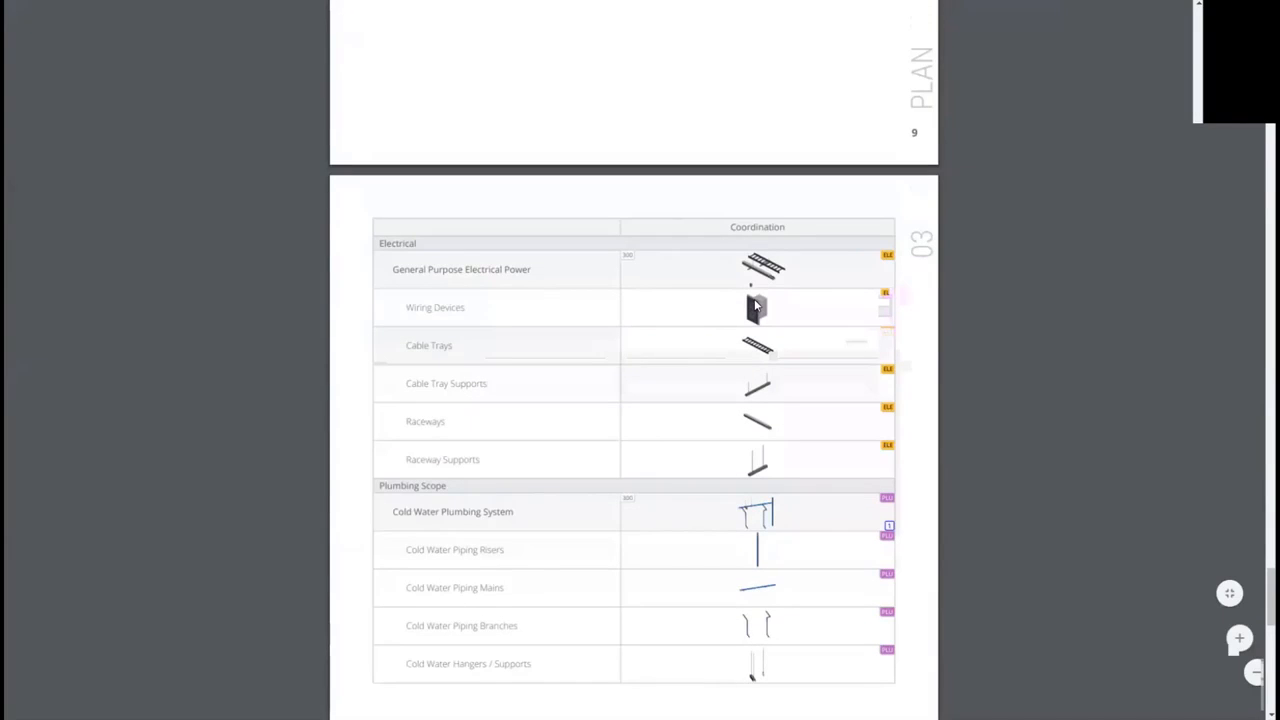
scroll(851, 423, down, 3)
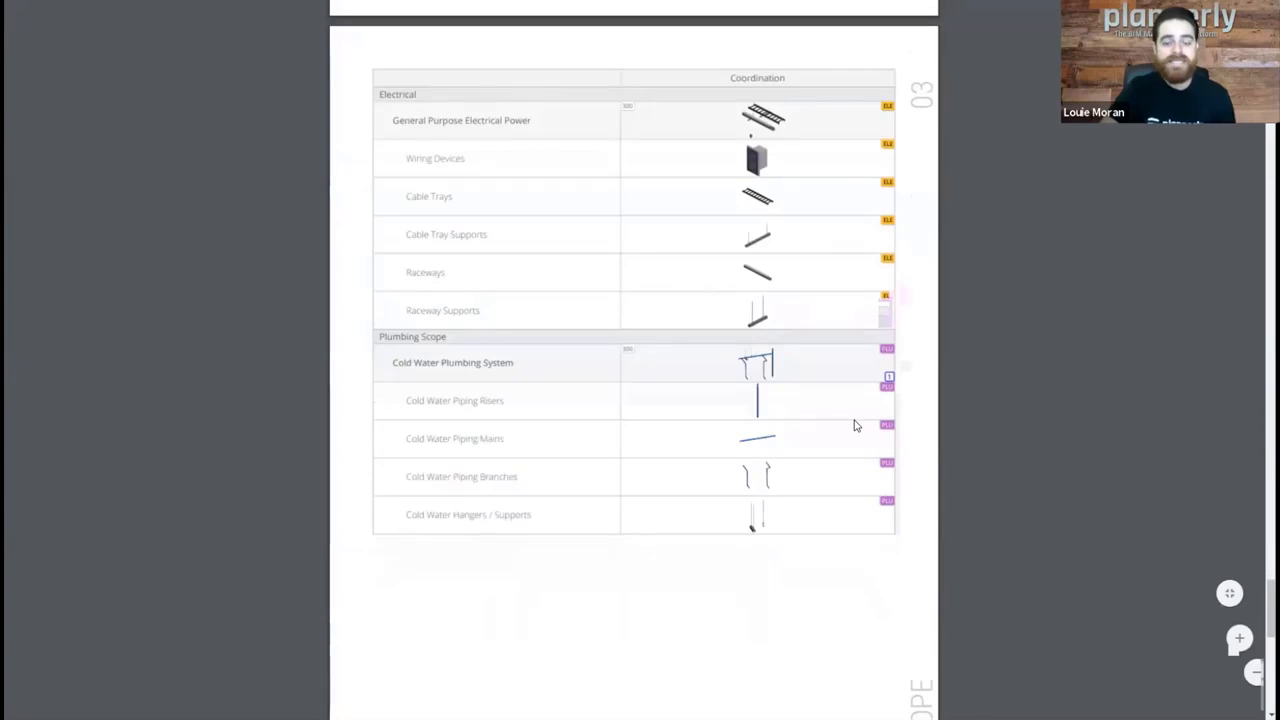